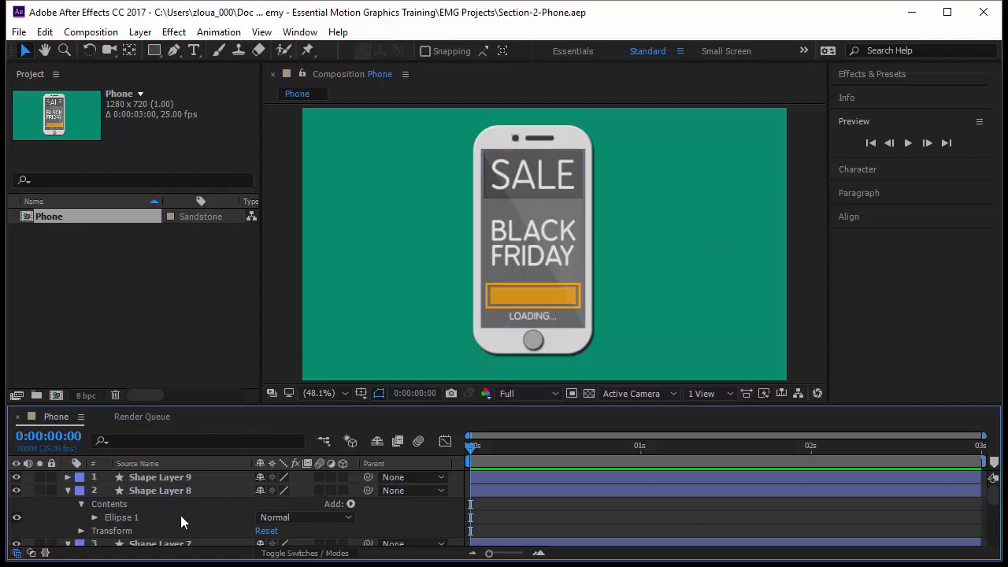
# - Look through the expanded shape and text layers of the Phone composition, down to the lowest layer's styles
pyautogui.scroll(-2, 172, 507)
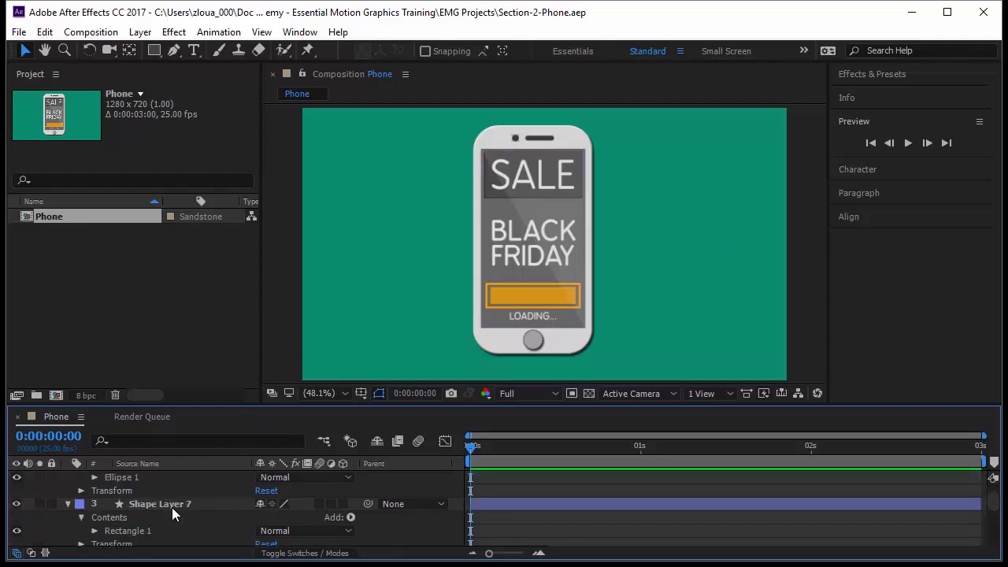
pyautogui.scroll(2, 171, 507)
pyautogui.scroll(-2, 172, 507)
pyautogui.scroll(-3, 172, 507)
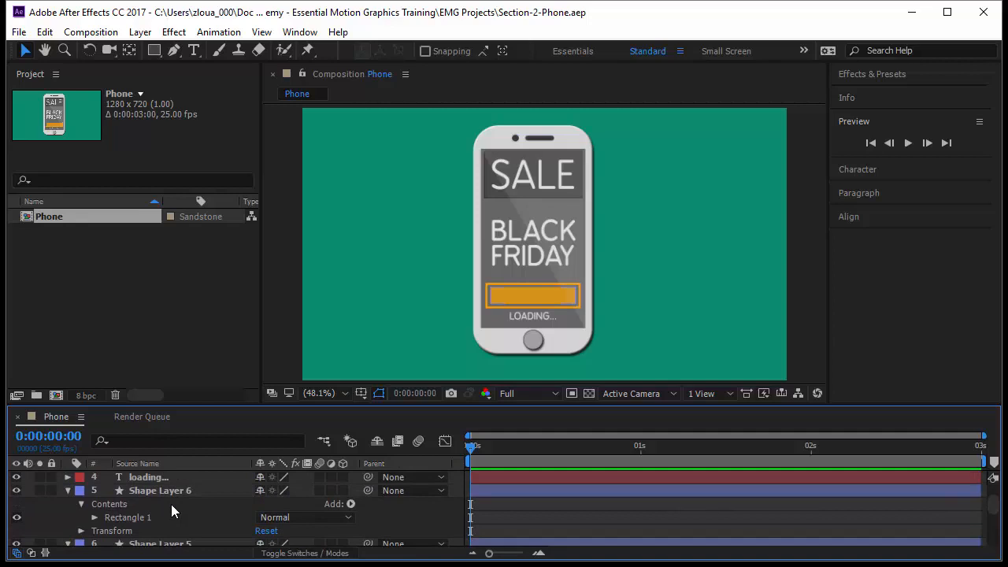
pyautogui.press('space')
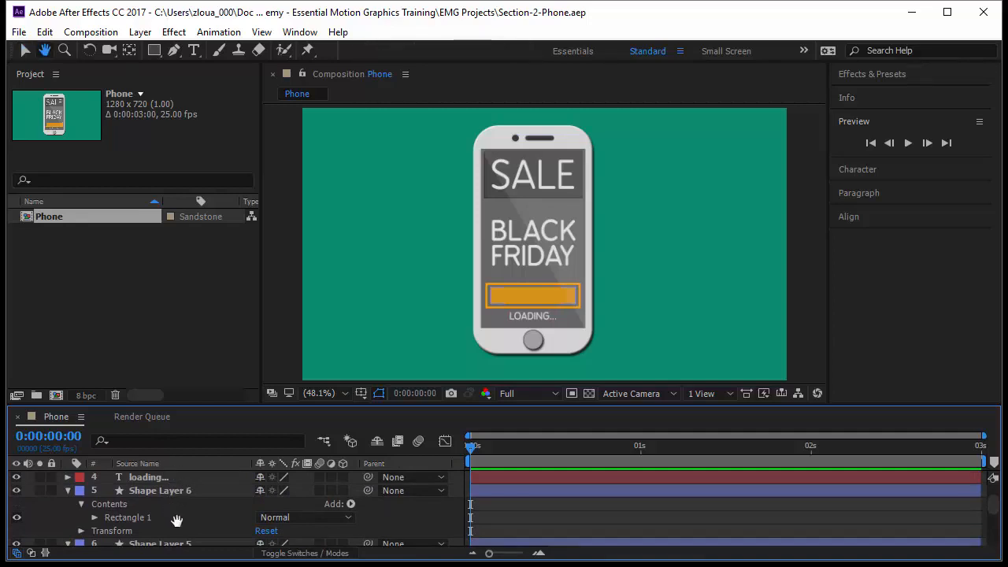
pyautogui.scroll(-4, 178, 512)
pyautogui.scroll(-8, 178, 507)
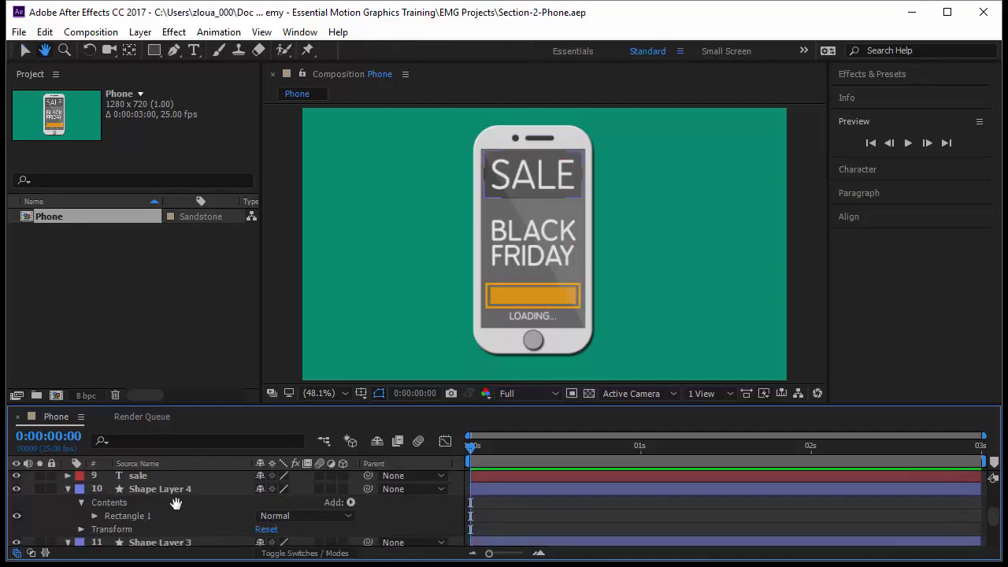
pyautogui.scroll(-6, 170, 512)
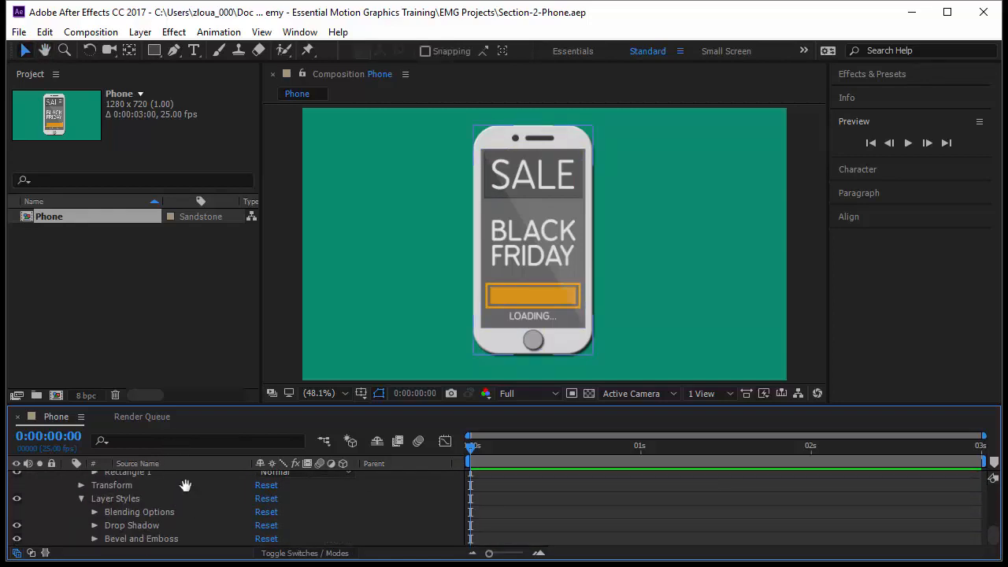
pyautogui.scroll(-3, 186, 504)
pyautogui.scroll(1, 184, 526)
# - Collapse the properties of all layers at once, enlarge the timeline to show the whole stack, and deselect everything
pyautogui.click(182, 492)
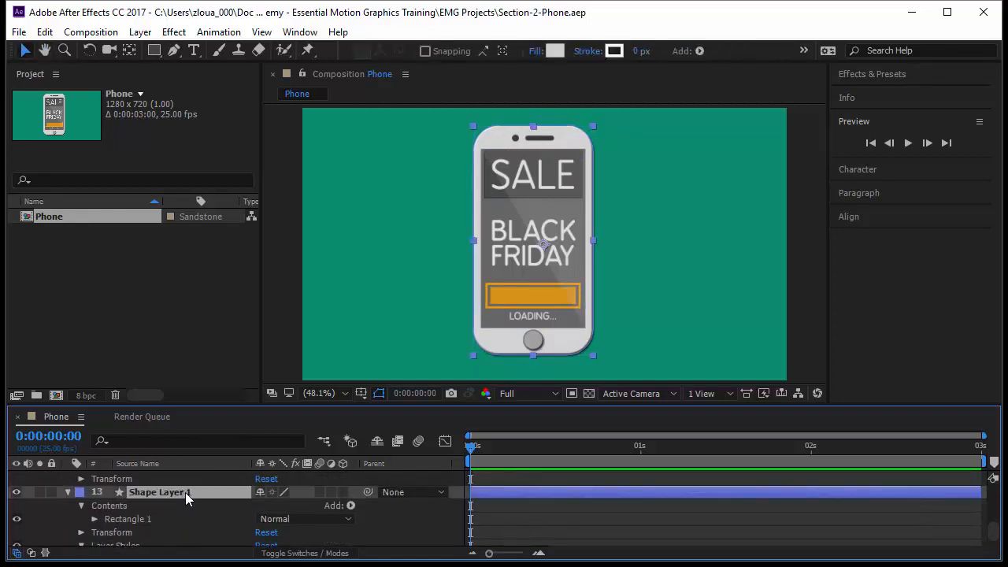
pyautogui.hotkey('ctrl', 'a')
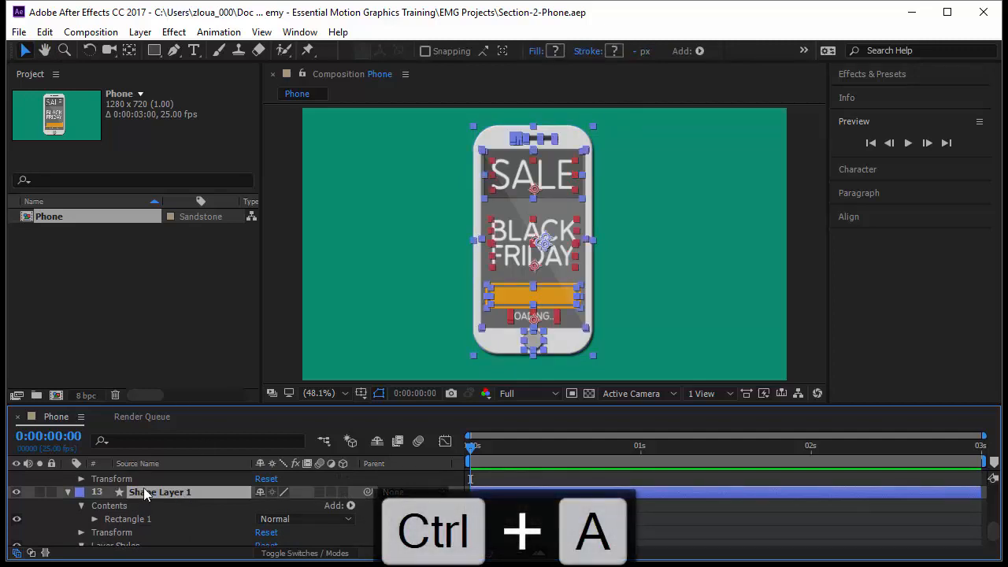
pyautogui.click(67, 492)
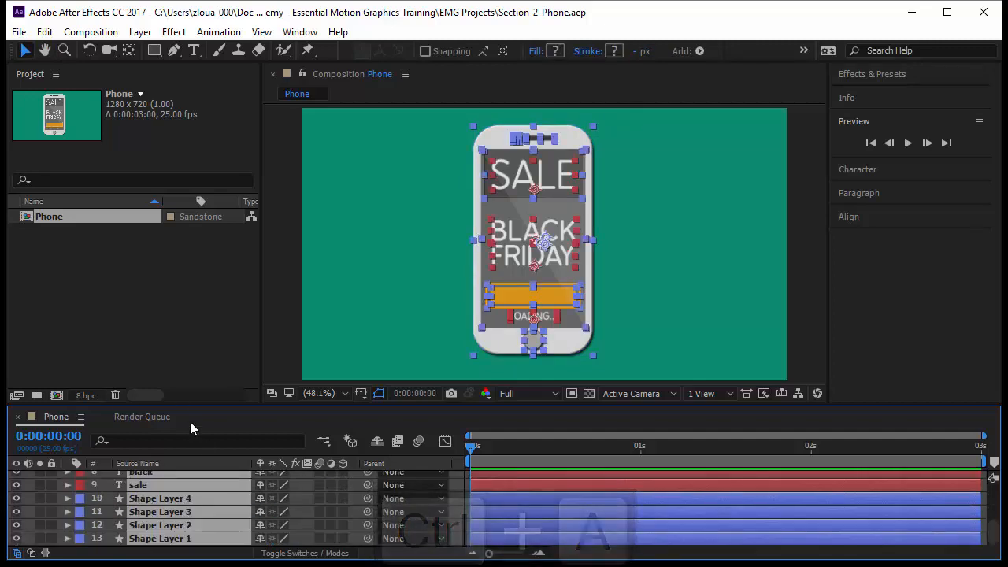
pyautogui.moveTo(185, 405); pyautogui.dragTo(191, 280)
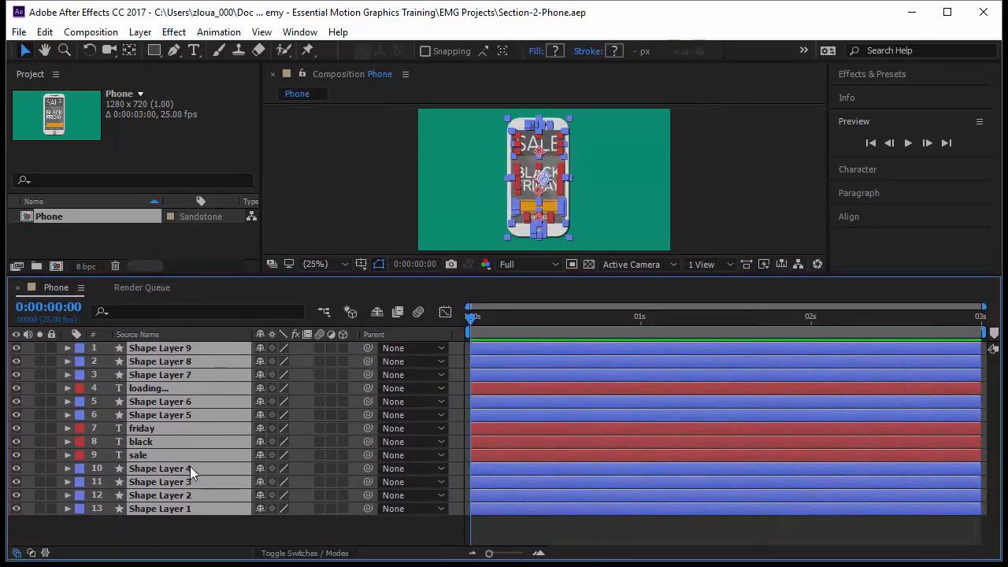
pyautogui.press('F2')
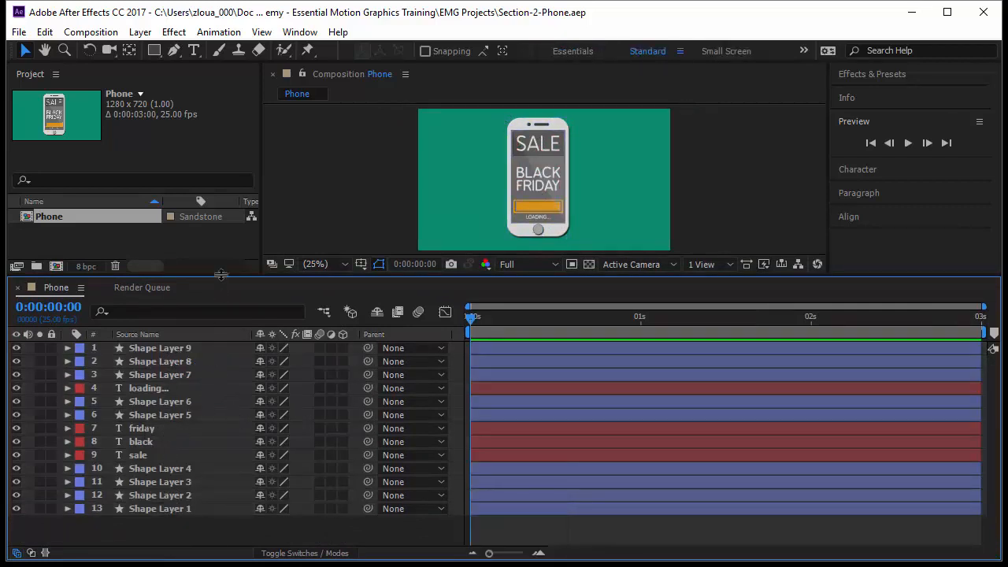
# - Shrink the timeline area again and rename the phone body layer, Shape Layer 1, to Casing
pyautogui.moveTo(224, 303); pyautogui.dragTo(224, 403)
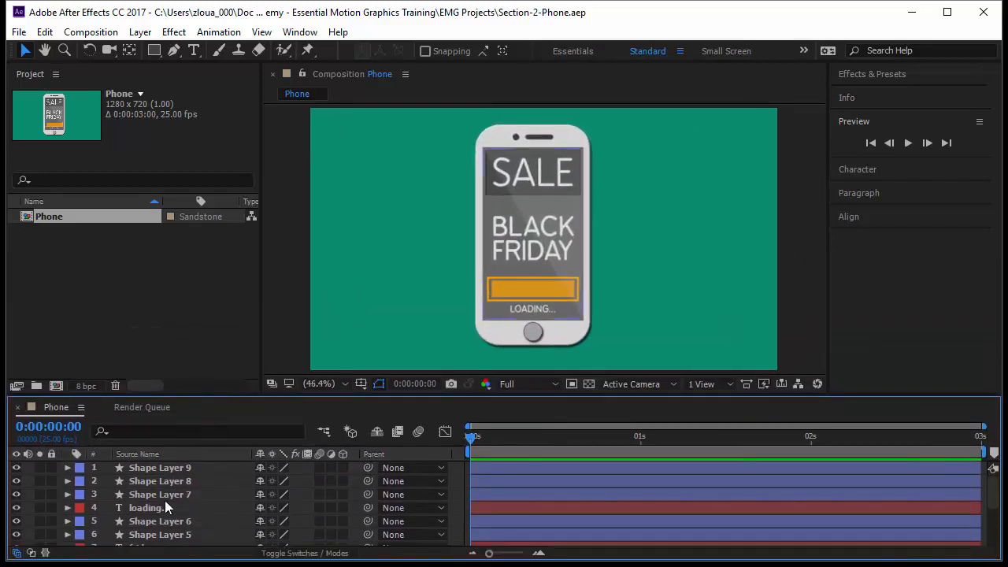
pyautogui.scroll(-1, 195, 507)
pyautogui.scroll(-2, 195, 506)
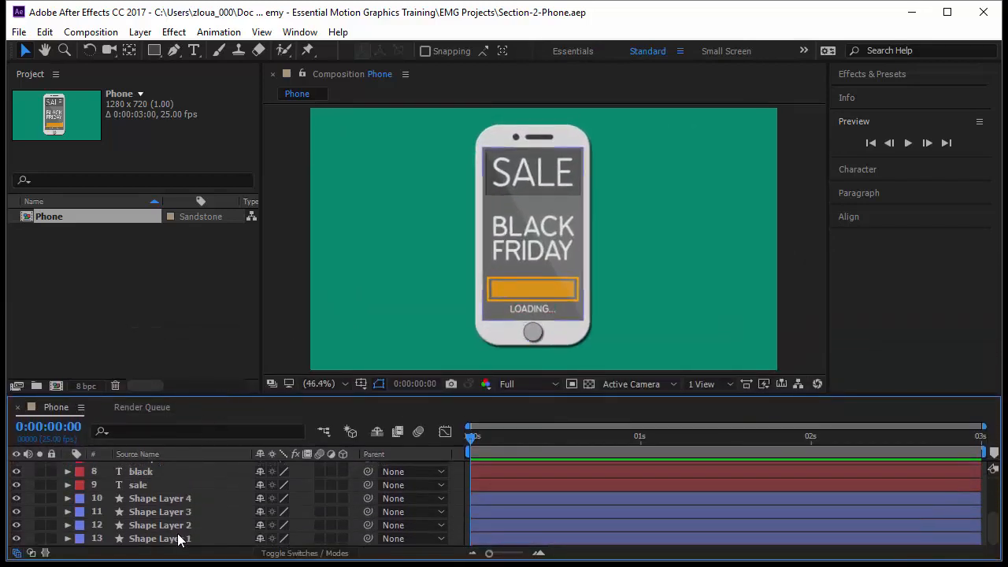
pyautogui.click(179, 539)
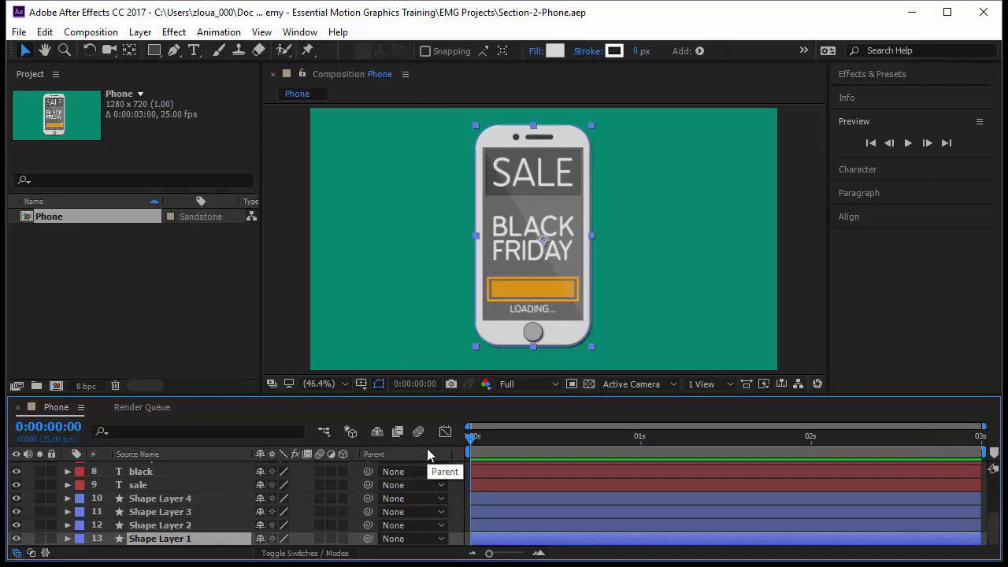
pyautogui.press('Return')
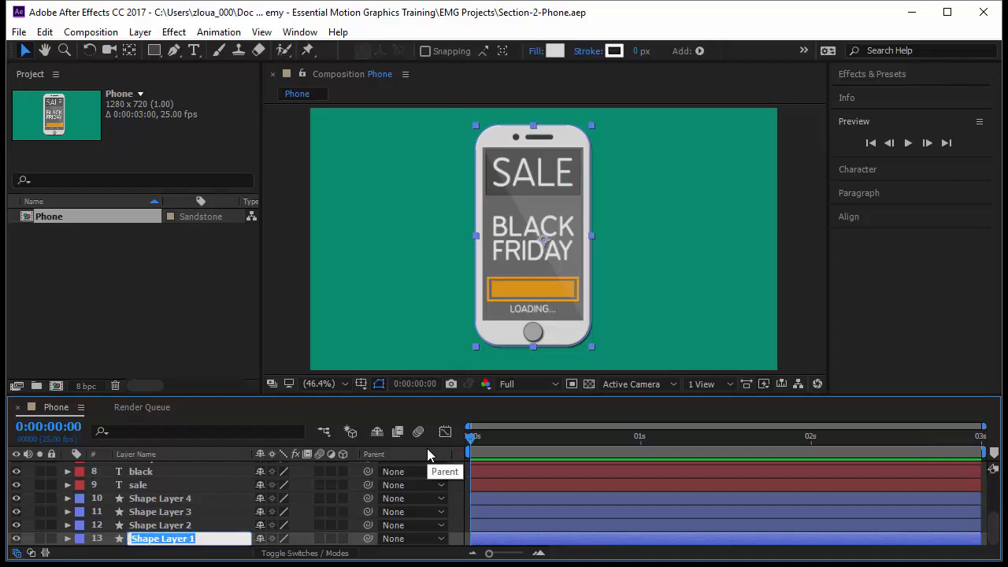
pyautogui.write('Casing')
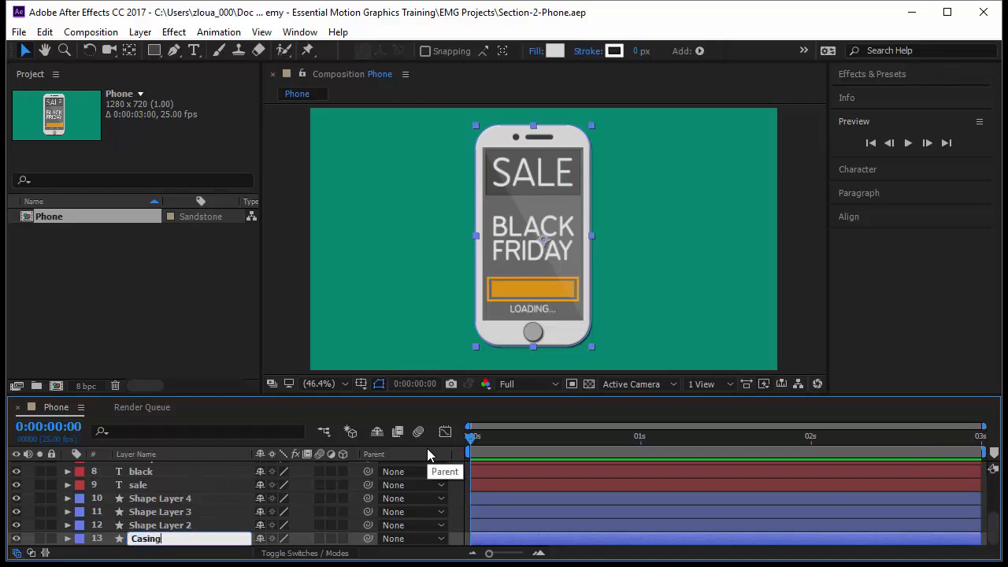
pyautogui.press('Return')
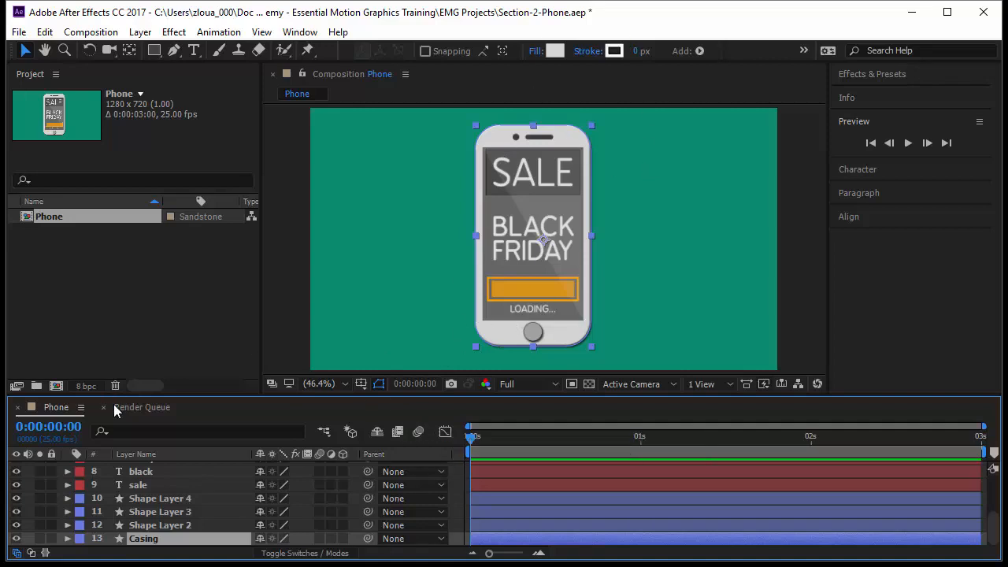
# - Hide every layer in the composition except Casing
pyautogui.click(16, 525)
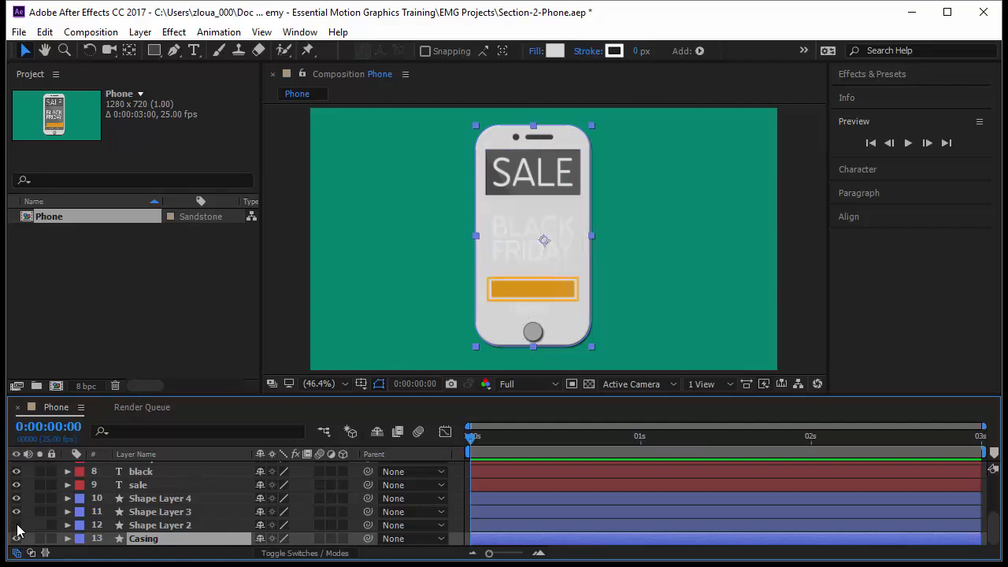
pyautogui.click(16, 525)
pyautogui.click(16, 525)
pyautogui.click(16, 525)
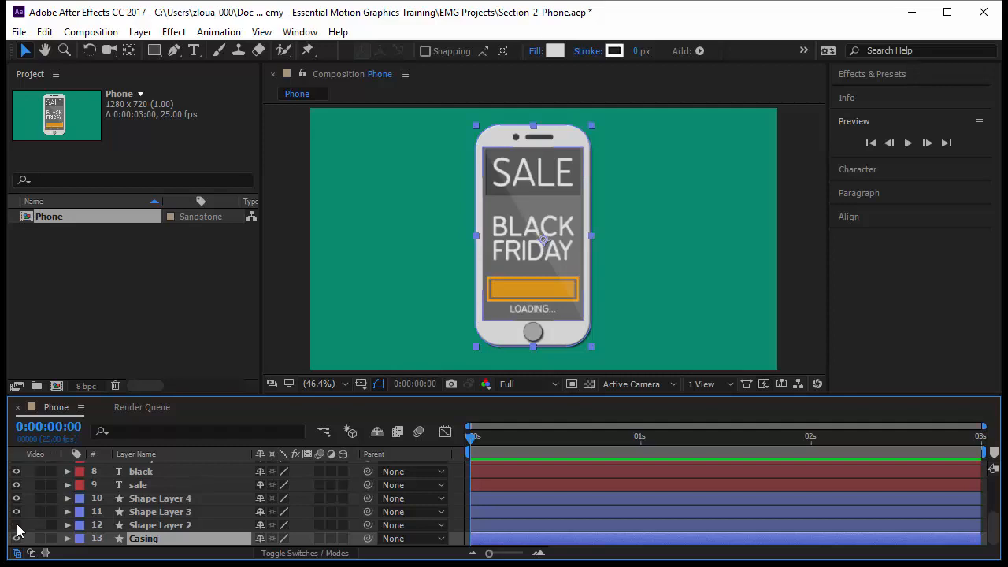
pyautogui.scroll(4, 14, 477)
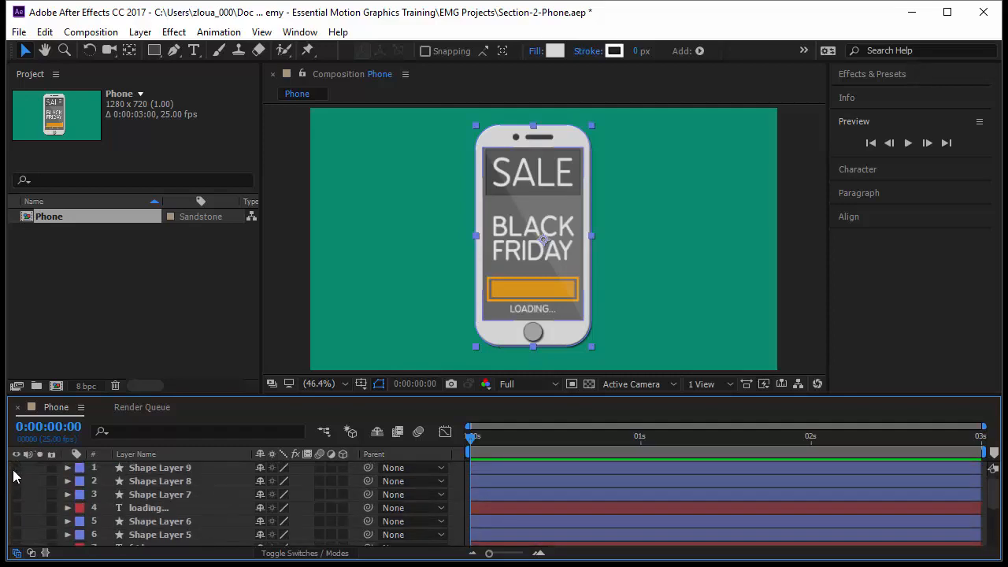
pyautogui.moveTo(13, 471); pyautogui.dragTo(14, 489)
pyautogui.scroll(-4, 43, 493)
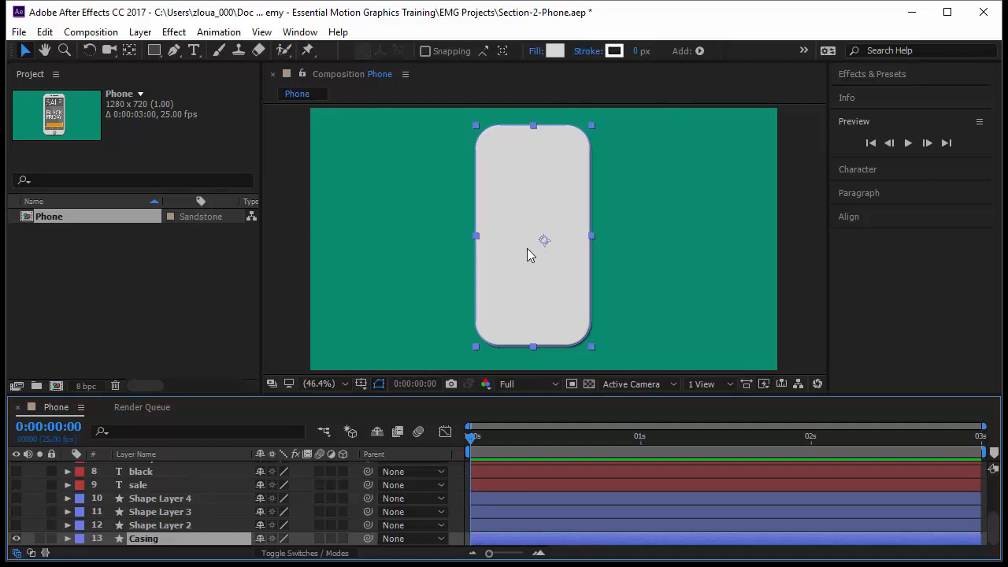
# - Move the Casing layer's anchor point to the middle of its bottom edge with the Pan Behind tool
pyautogui.click(132, 53)
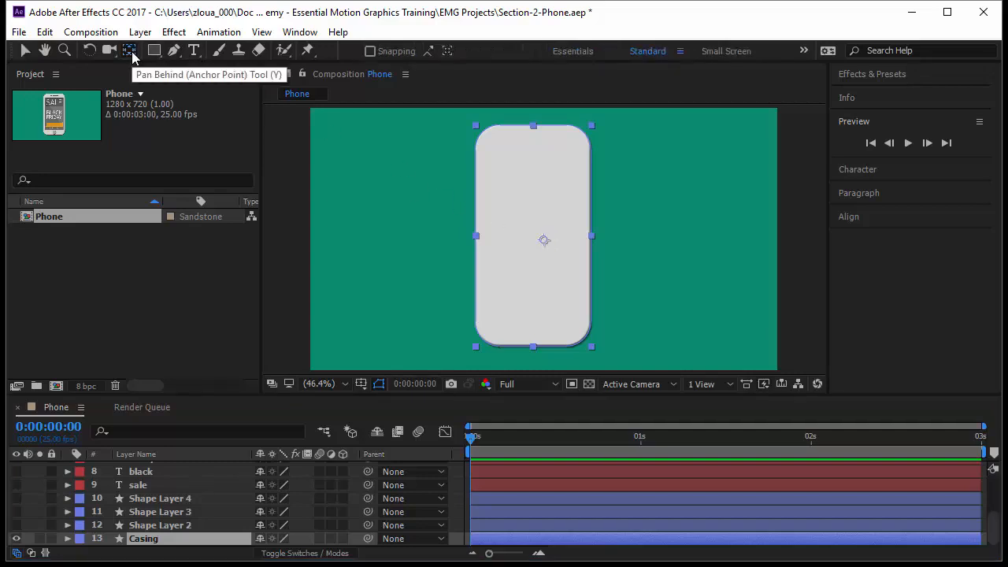
pyautogui.press('y')
pyautogui.click(545, 243)
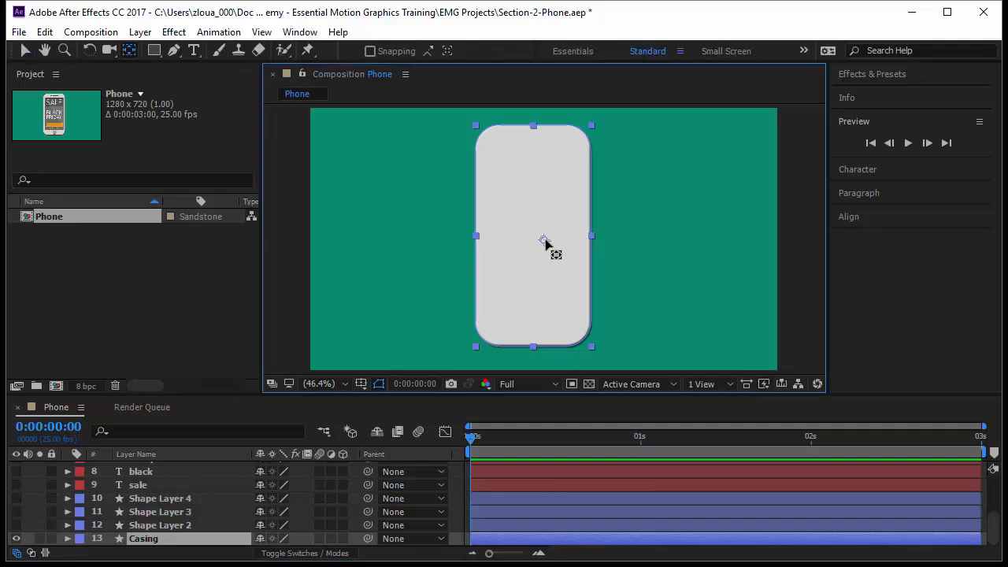
pyautogui.moveTo(544, 242); pyautogui.dragTo(531, 259)
pyautogui.moveTo(537, 353)
pyautogui.mouseDown()
pyautogui.moveTo(537, 285)
pyautogui.moveTo(519, 288)
pyautogui.moveTo(536, 346)
pyautogui.moveTo(477, 349)
pyautogui.moveTo(482, 233)
pyautogui.moveTo(534, 242)
pyautogui.moveTo(540, 165)
pyautogui.moveTo(542, 271)
pyautogui.moveTo(527, 228)
pyautogui.moveTo(533, 243)
pyautogui.moveTo(497, 241)
pyautogui.moveTo(525, 274)
pyautogui.moveTo(534, 348)
pyautogui.mouseUp()
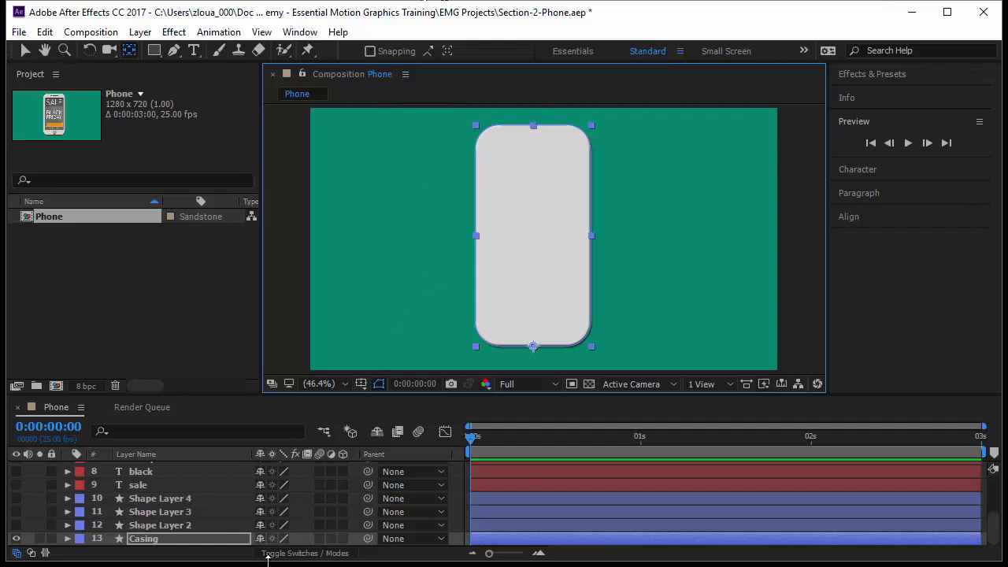
# - Look over the Casing layer's transform properties and show only its Scale property in the timeline
pyautogui.click(227, 537)
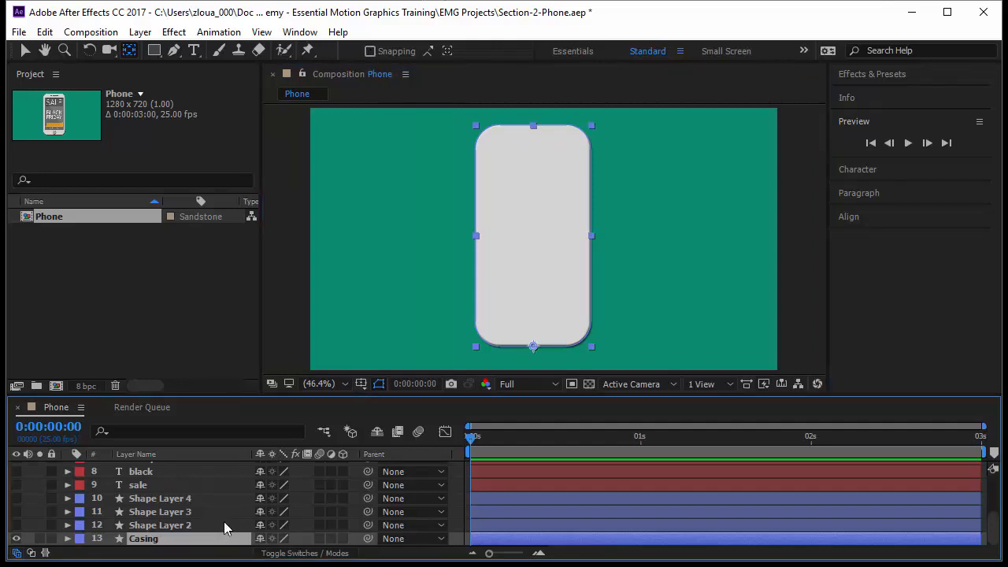
pyautogui.click(68, 539)
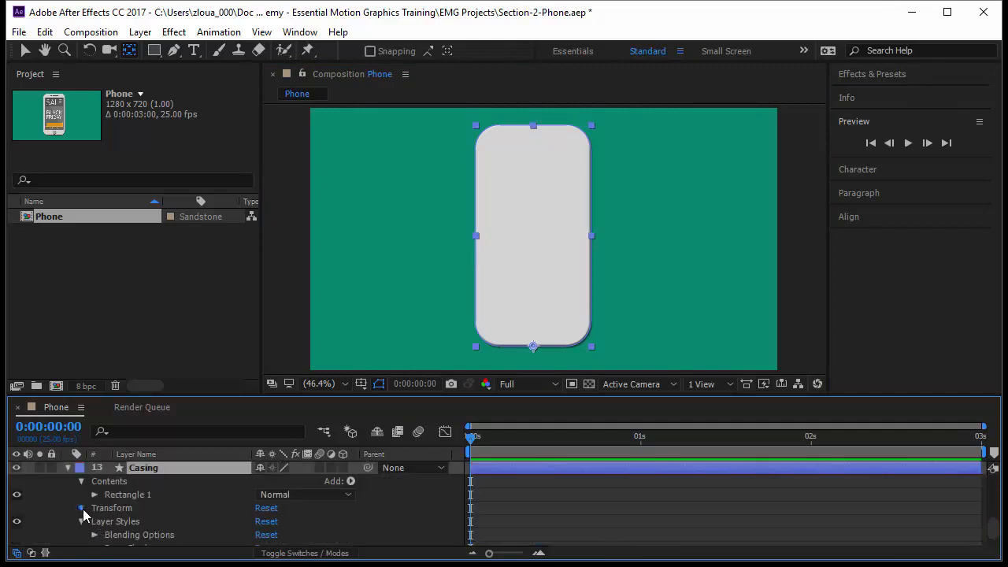
pyautogui.click(82, 510)
pyautogui.scroll(-2, 110, 520)
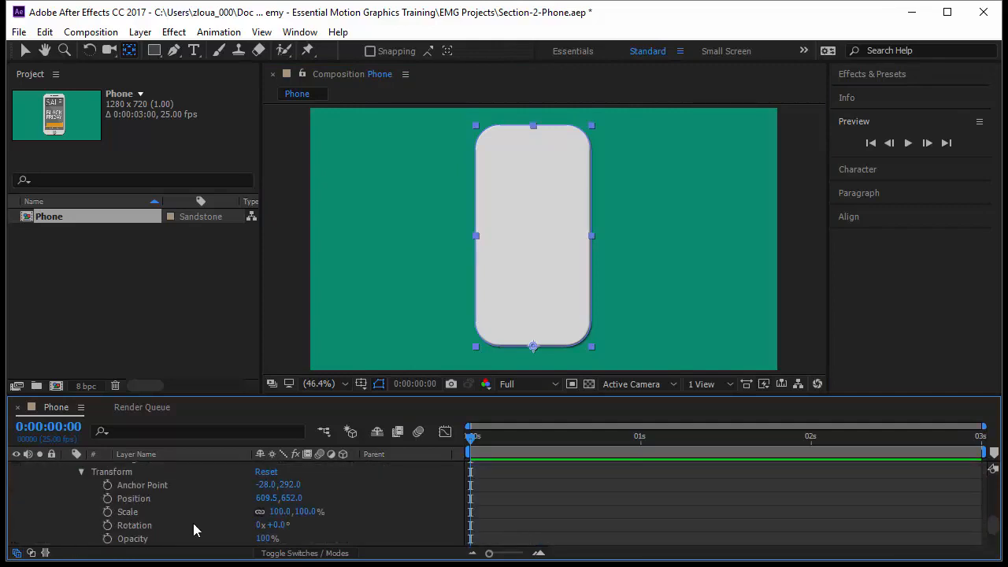
pyautogui.scroll(3, 192, 523)
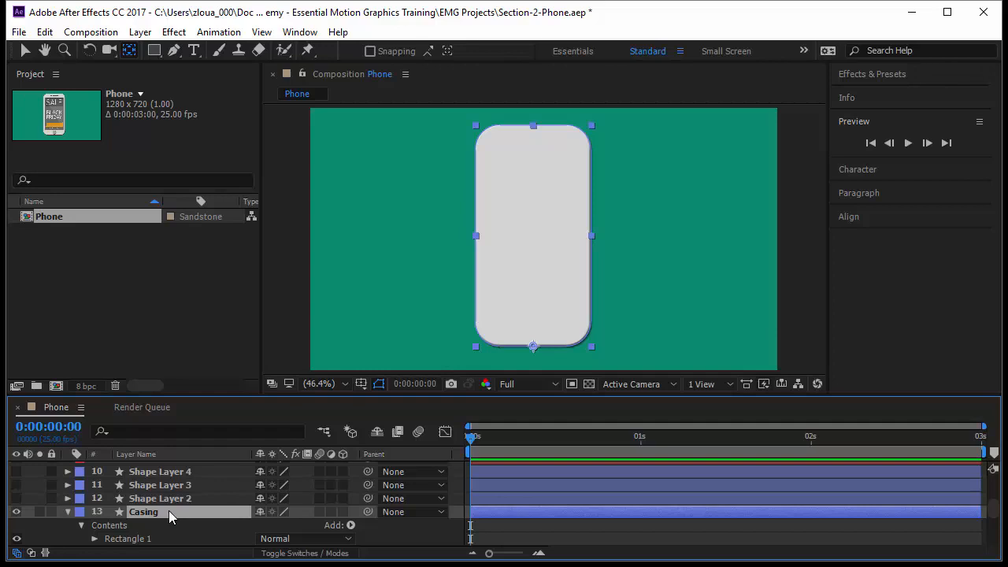
pyautogui.press('s')
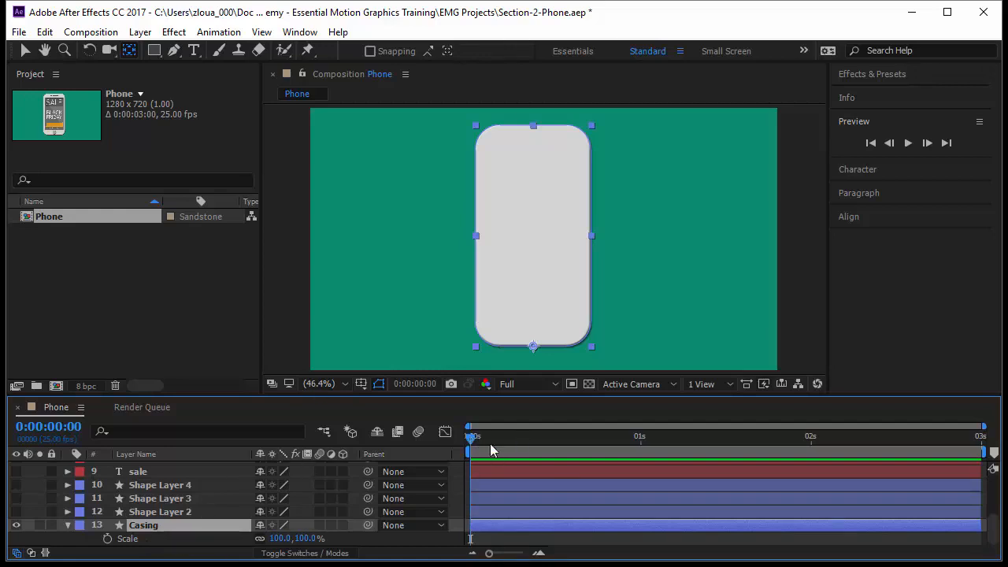
# - Set the current time to frame 5 and add a Scale keyframe at 100% on the Casing layer
pyautogui.moveTo(474, 441); pyautogui.dragTo(472, 465)
pyautogui.click(48, 426)
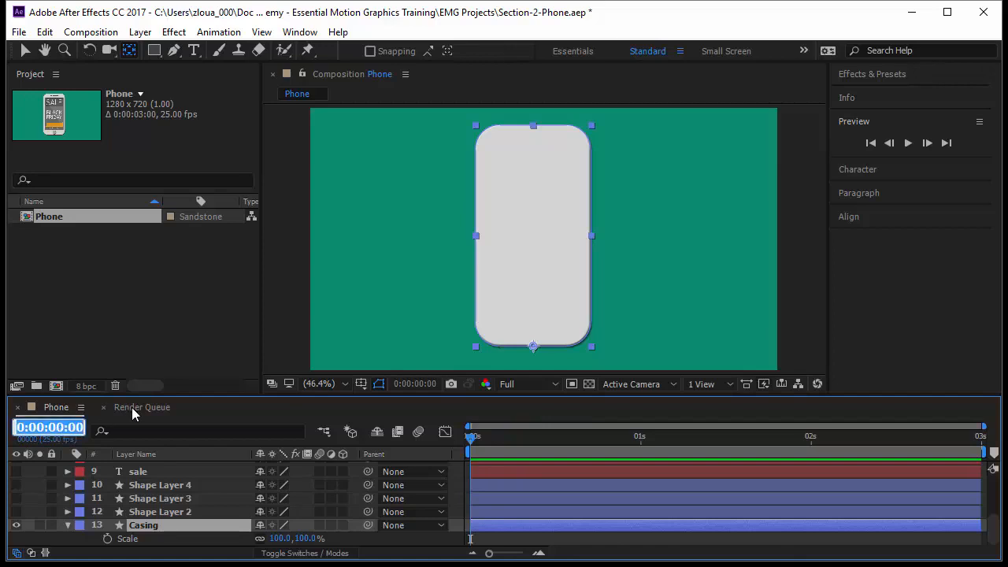
pyautogui.write('5')
pyautogui.press('Return')
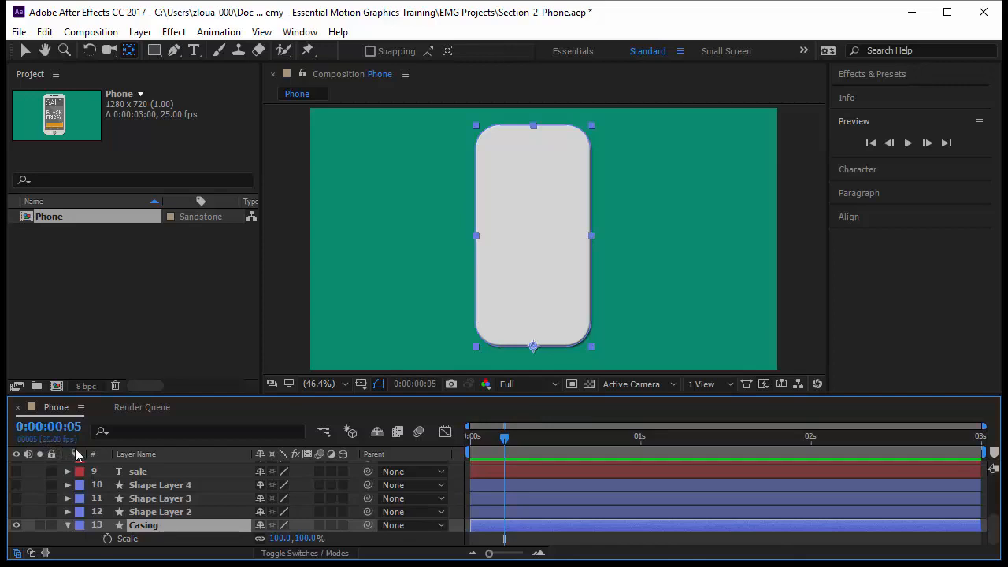
pyautogui.click(107, 538)
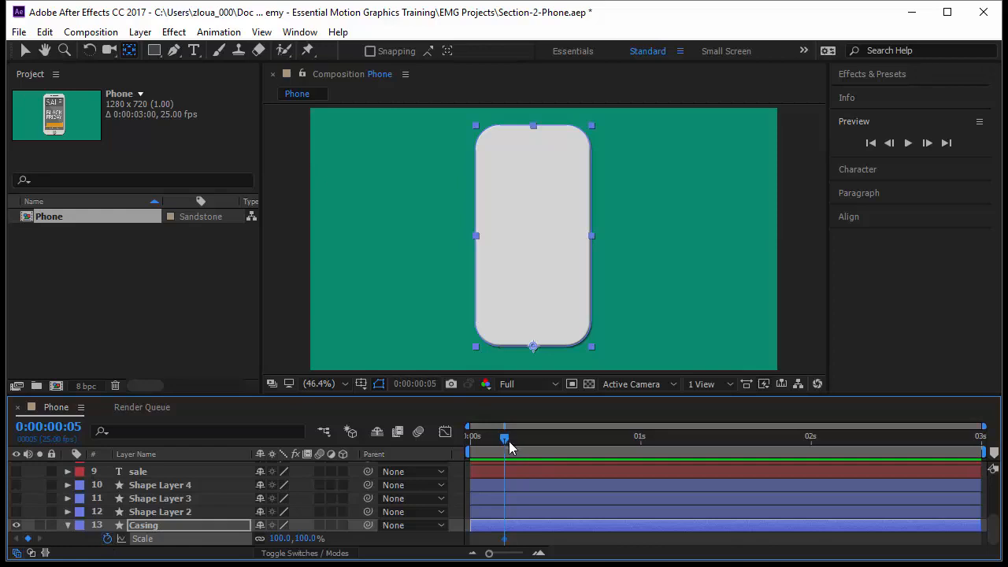
# - Return to frame 0 and key the Casing's Scale at 0% width and 100% height with proportions unlinked
pyautogui.moveTo(504, 438); pyautogui.dragTo(470, 452)
pyautogui.moveTo(309, 539); pyautogui.dragTo(303, 542)
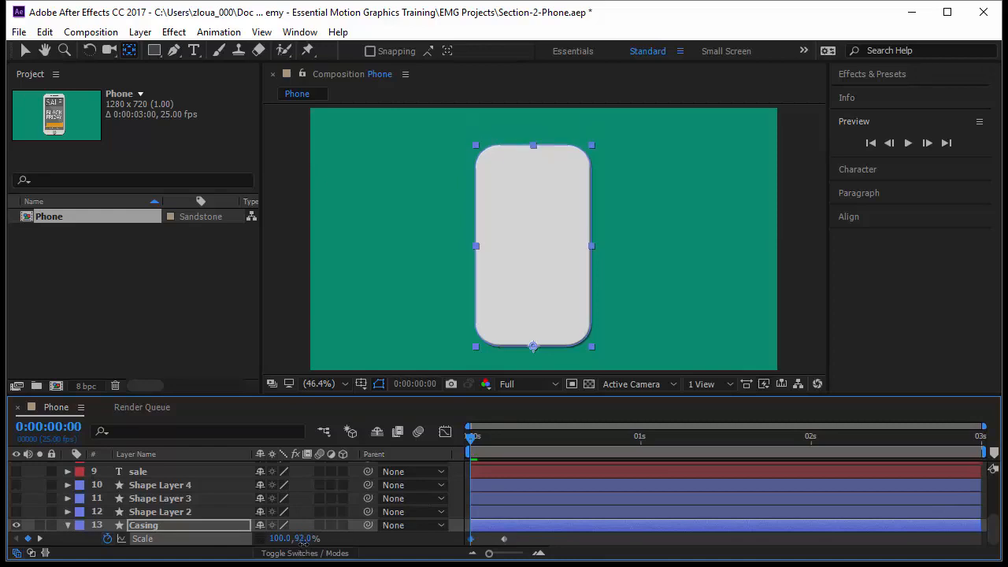
pyautogui.hotkey('ctrl', 'z')
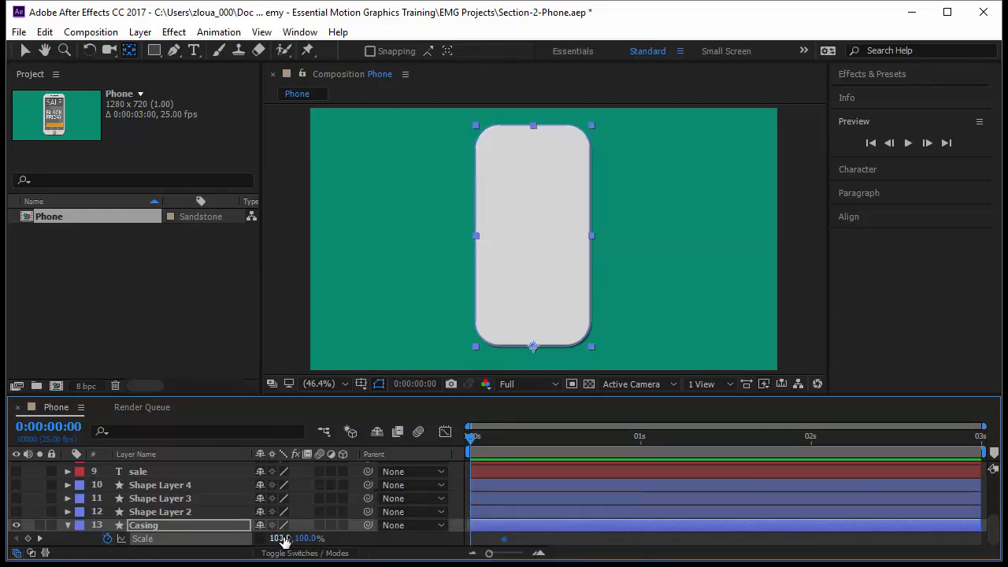
pyautogui.moveTo(283, 542); pyautogui.dragTo(246, 544)
pyautogui.click(277, 539)
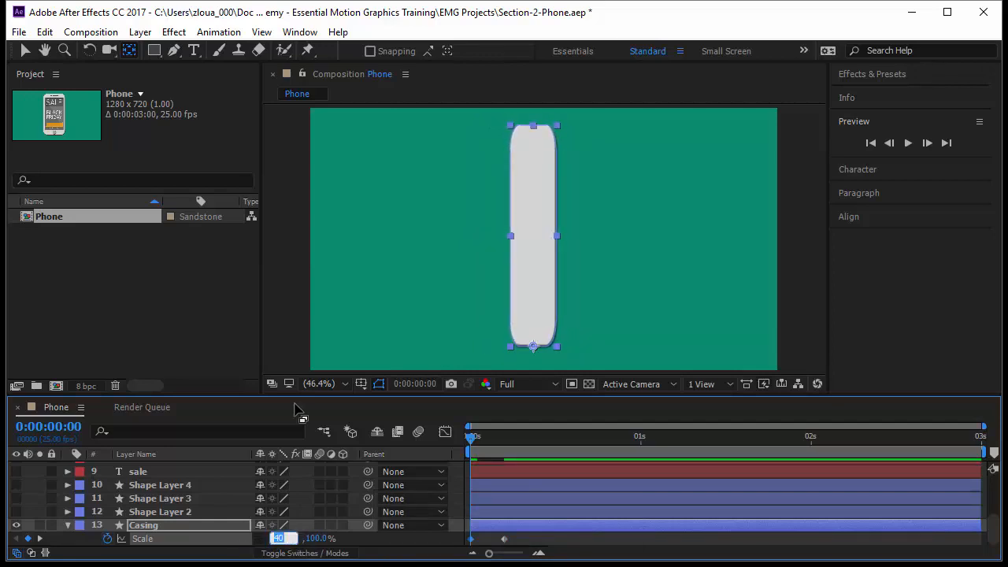
pyautogui.write('0')
pyautogui.press('Return')
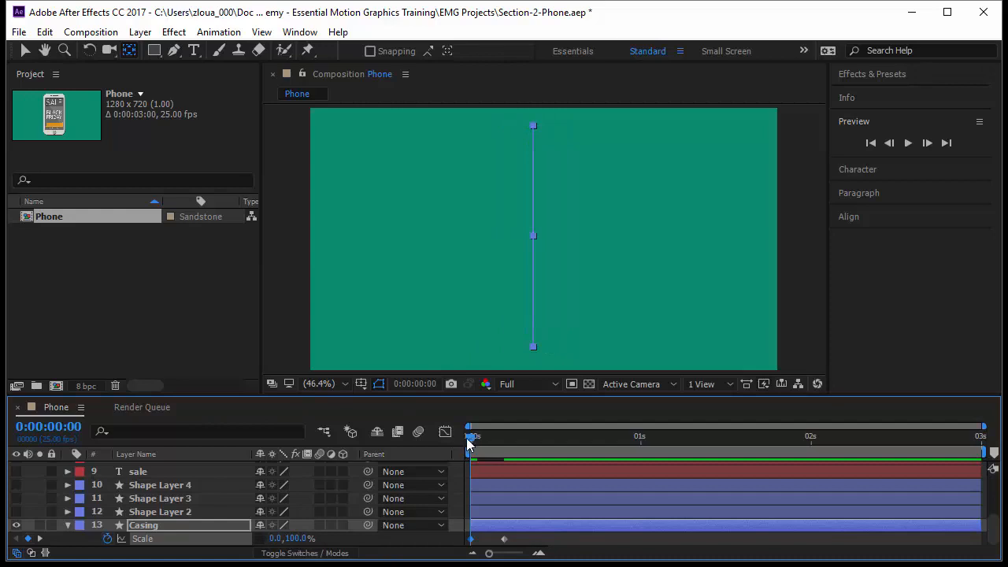
# - Play back the Casing layer's scale-in animation from the start of the composition
pyautogui.moveTo(468, 438); pyautogui.dragTo(414, 463)
pyautogui.click(907, 143)
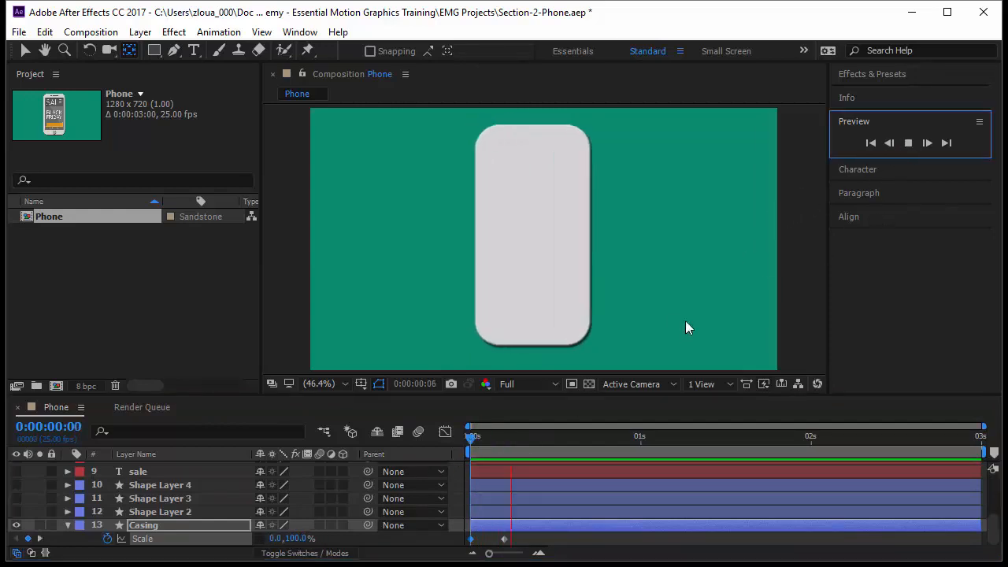
pyautogui.click(454, 437)
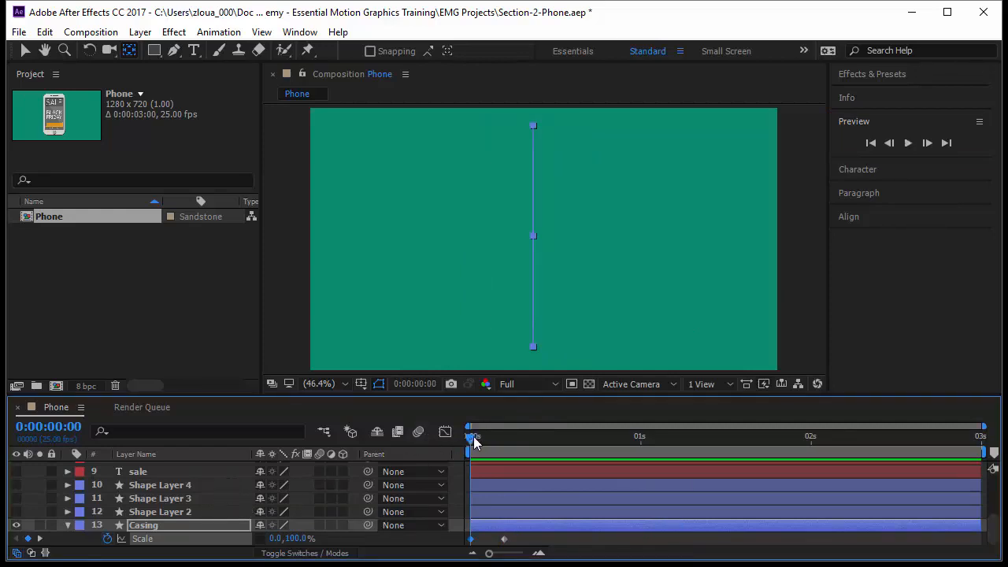
pyautogui.moveTo(473, 437); pyautogui.dragTo(416, 453)
# - Step between the Casing layer's Scale keyframes and stop on the one at frame 5
pyautogui.press('k')
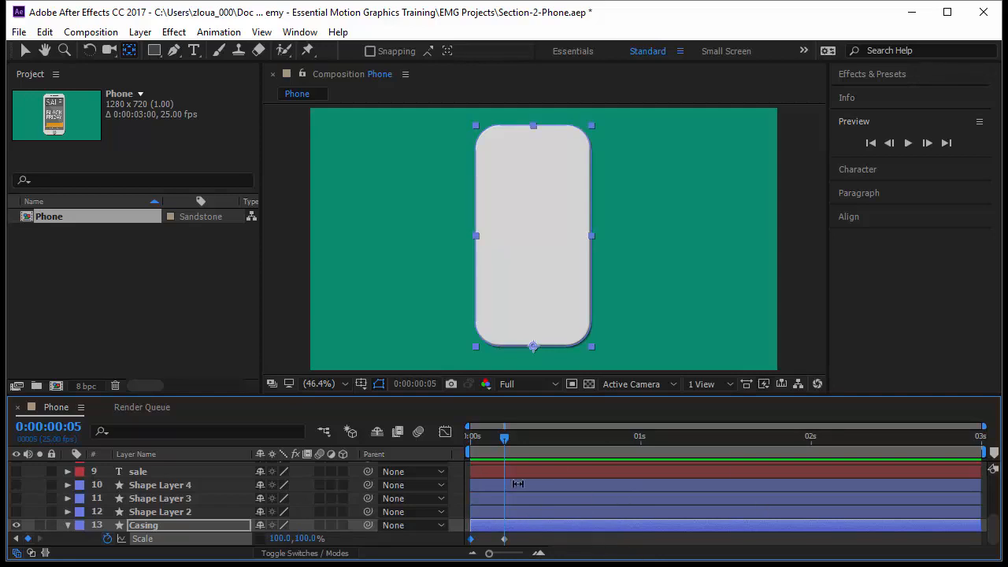
pyautogui.press('j')
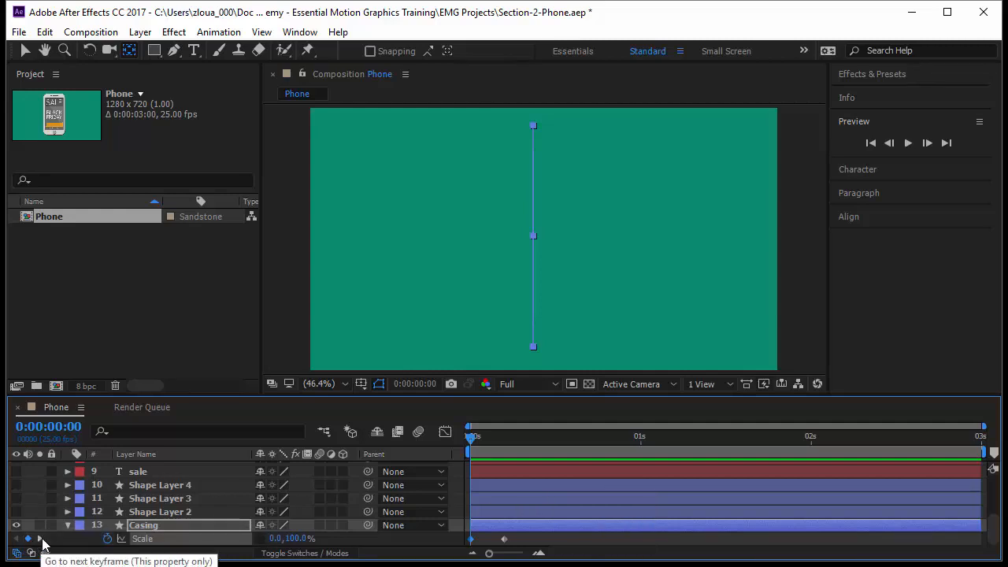
pyautogui.click(41, 538)
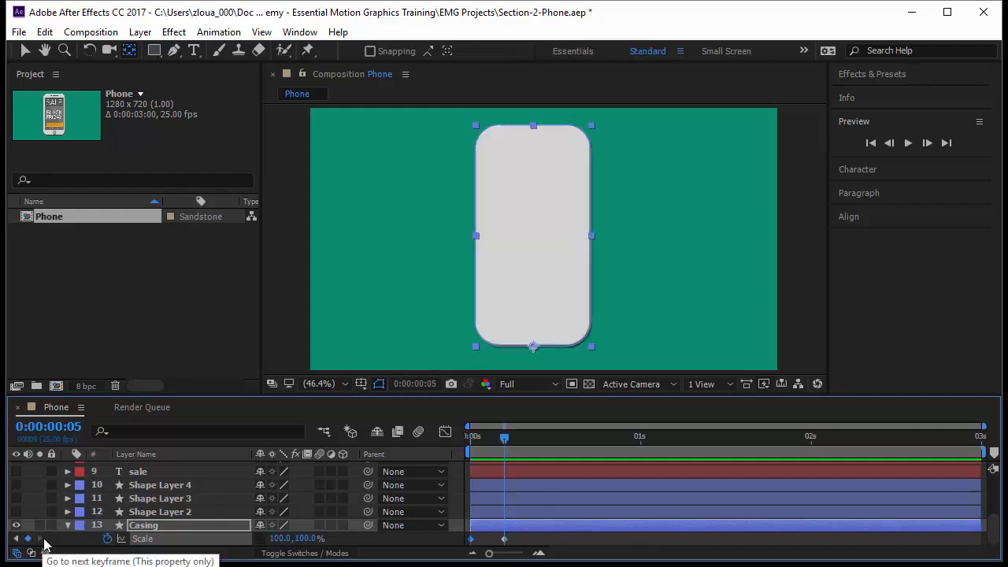
# - Make Shape Layer 2 visible and shift its bar in the timeline so that it starts at frame 5
pyautogui.click(160, 512)
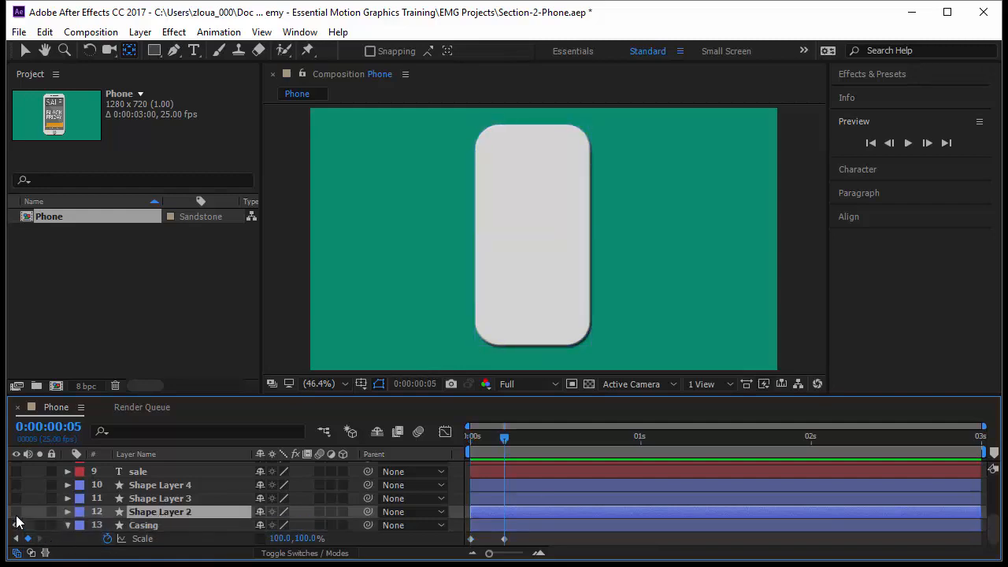
pyautogui.click(15, 511)
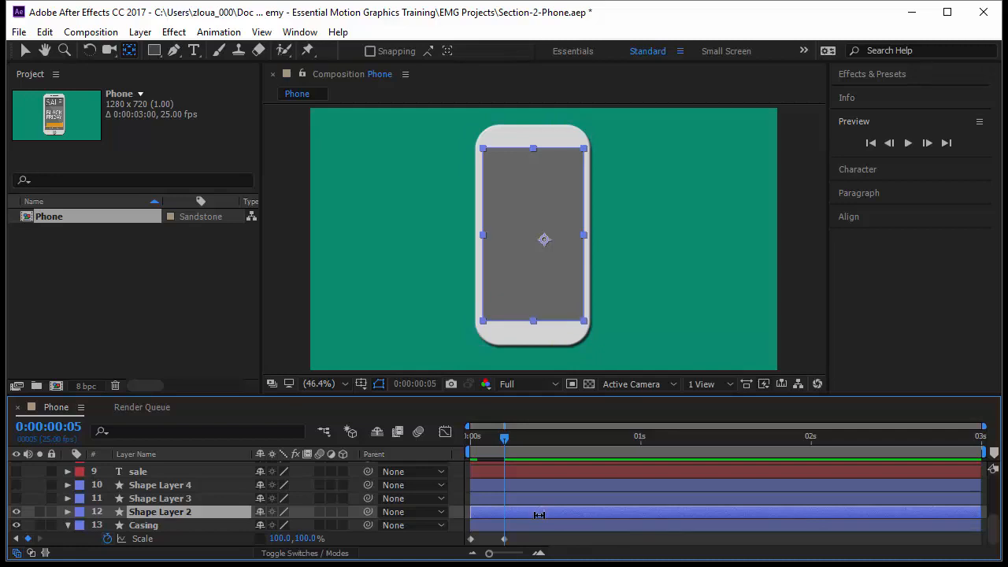
pyautogui.press('v')
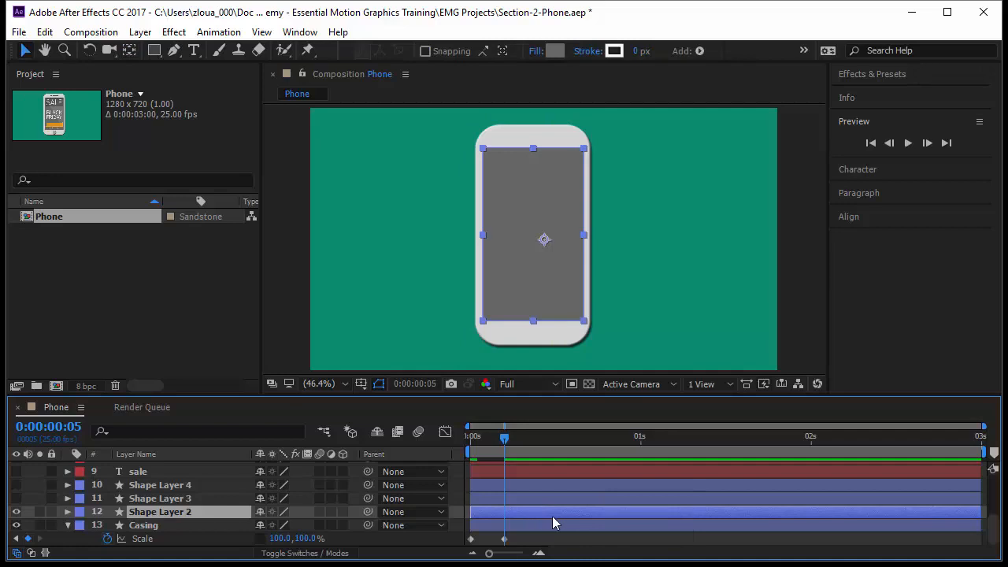
pyautogui.moveTo(554, 522); pyautogui.dragTo(571, 518)
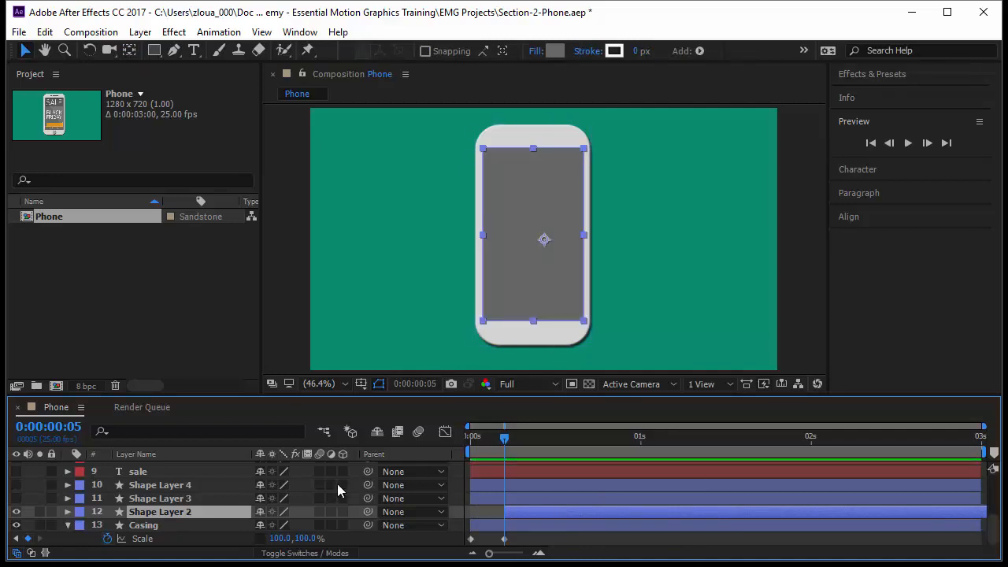
# - Show Shape Layer 2's Scale property, advance 5 frames to frame 10 and add a Scale keyframe at 100%
pyautogui.press('s')
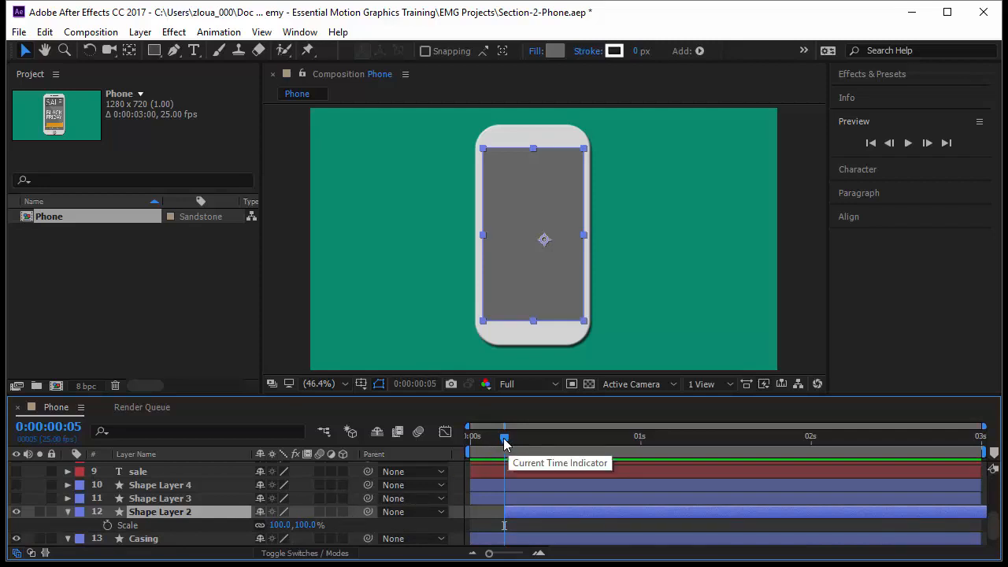
pyautogui.moveTo(505, 443)
pyautogui.mouseDown()
pyautogui.moveTo(538, 445)
pyautogui.moveTo(501, 450)
pyautogui.mouseUp()
pyautogui.click(63, 427)
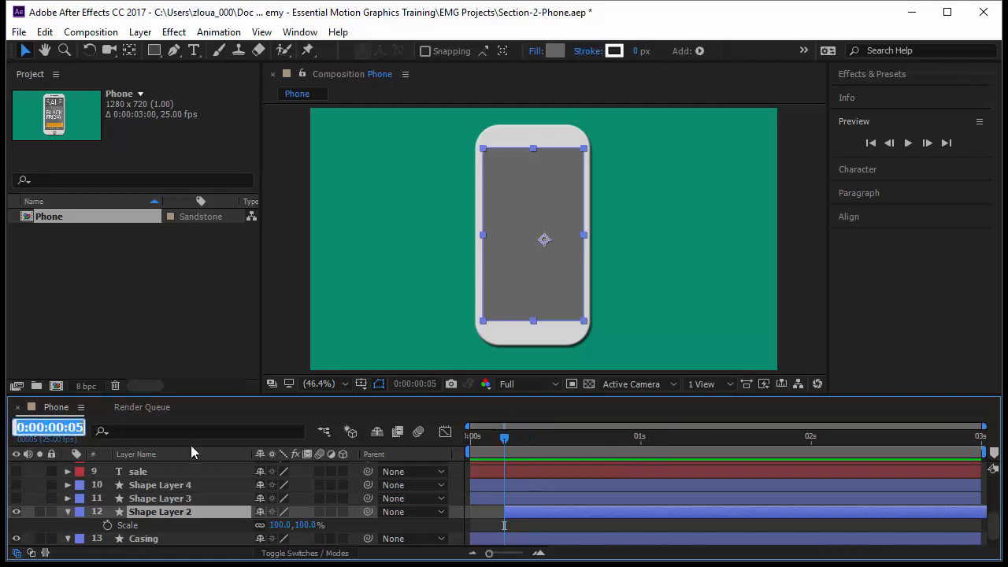
pyautogui.write('+')
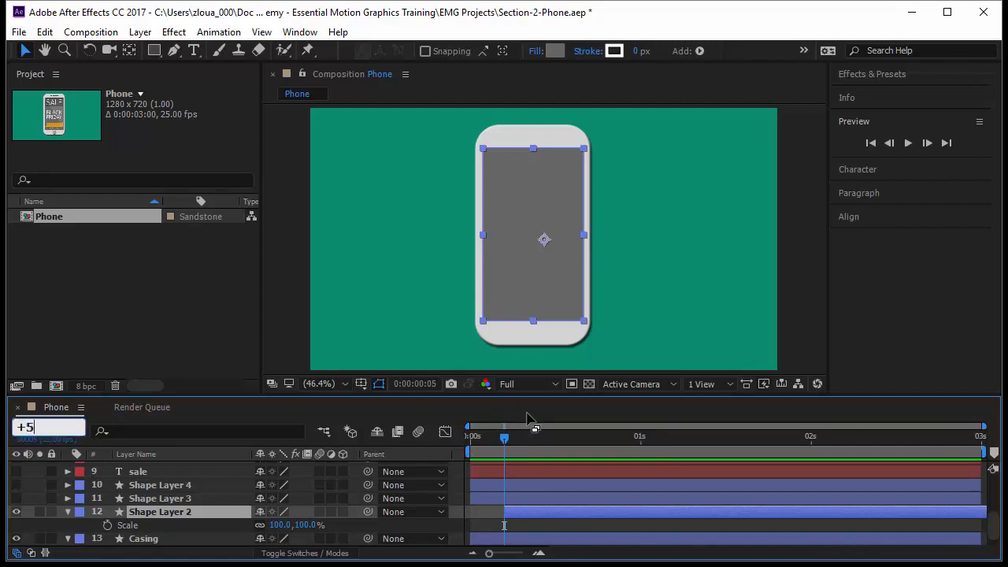
pyautogui.write('5')
pyautogui.press('Return')
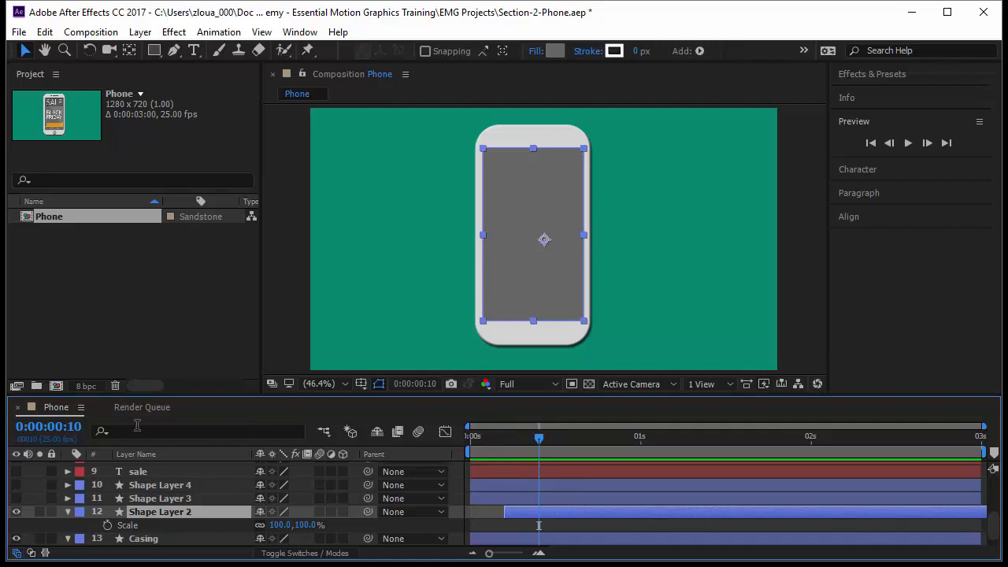
pyautogui.click(107, 525)
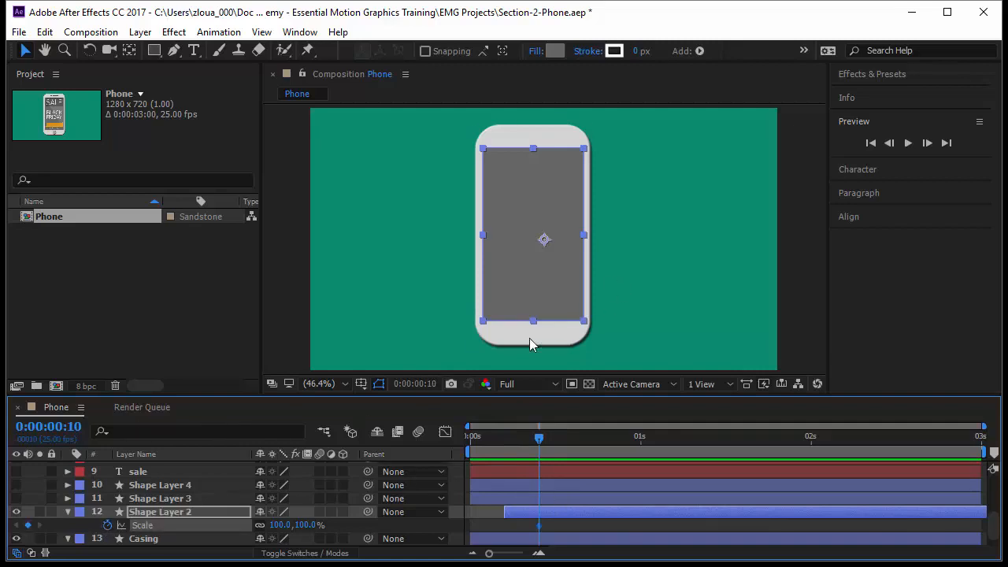
# - Nudge the grey screen shape slightly to the left, then align it and the casing by their horizontal centres
pyautogui.click(533, 286)
pyautogui.press('Left')
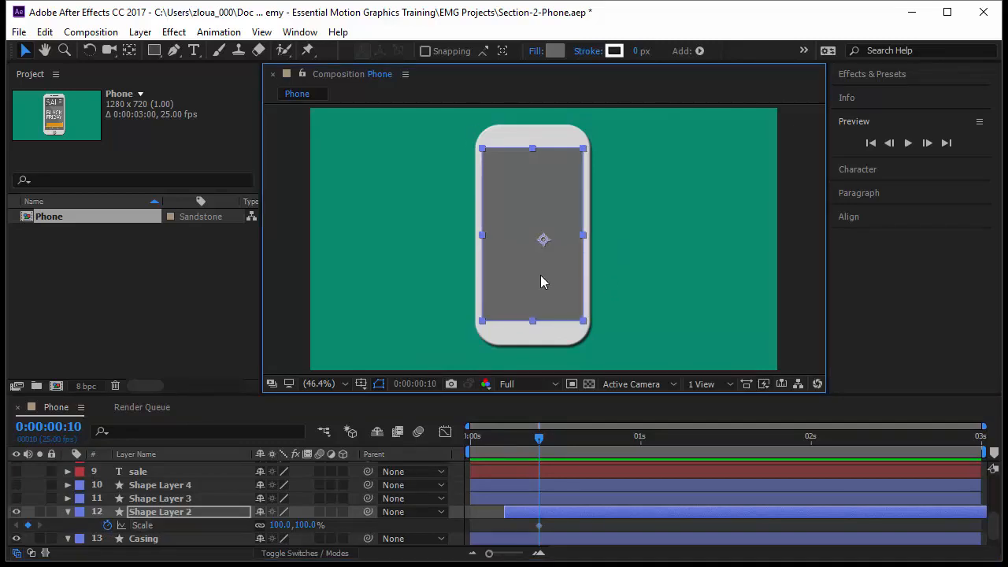
pyautogui.moveTo(621, 292); pyautogui.dragTo(578, 333)
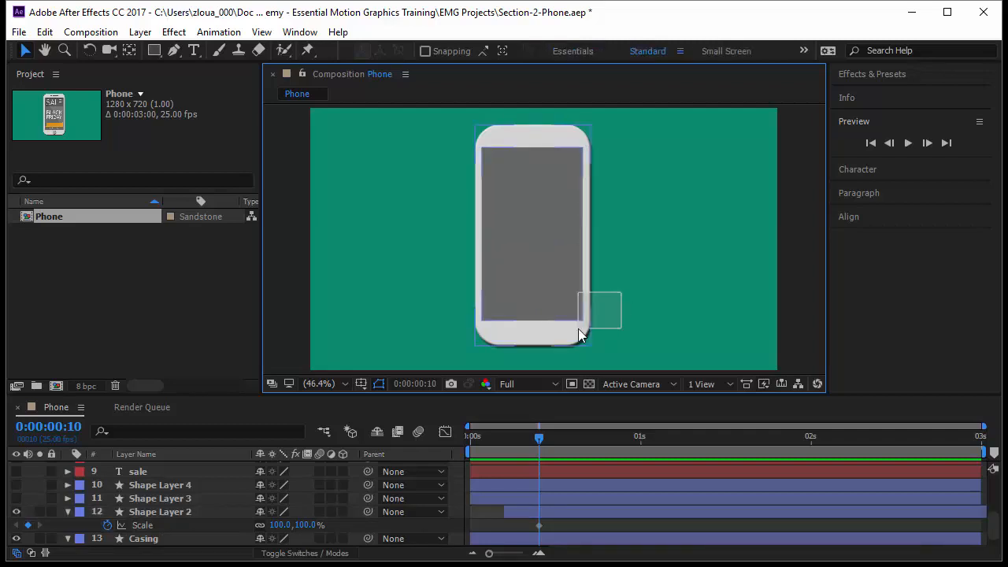
pyautogui.click(865, 218)
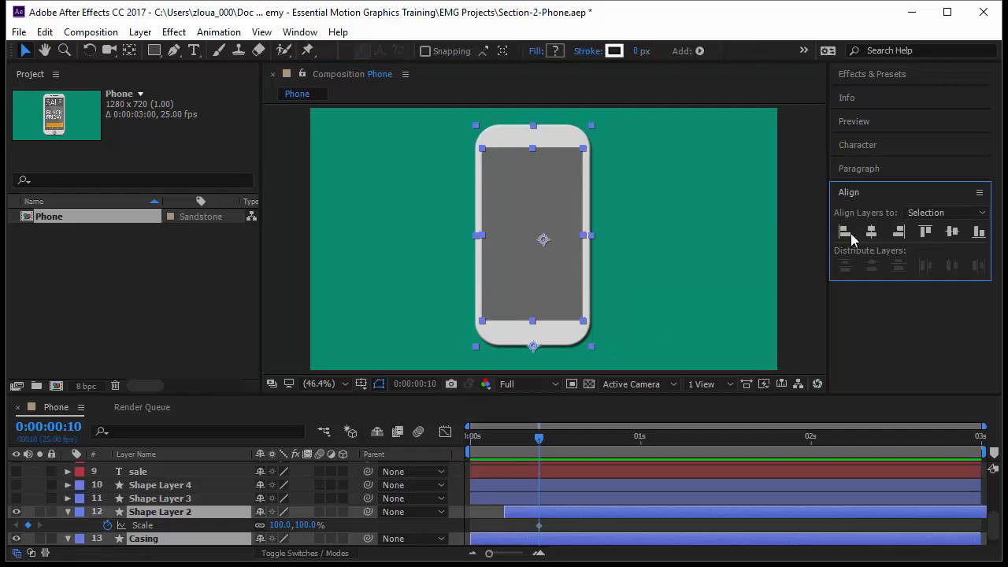
pyautogui.click(870, 233)
pyautogui.click(765, 267)
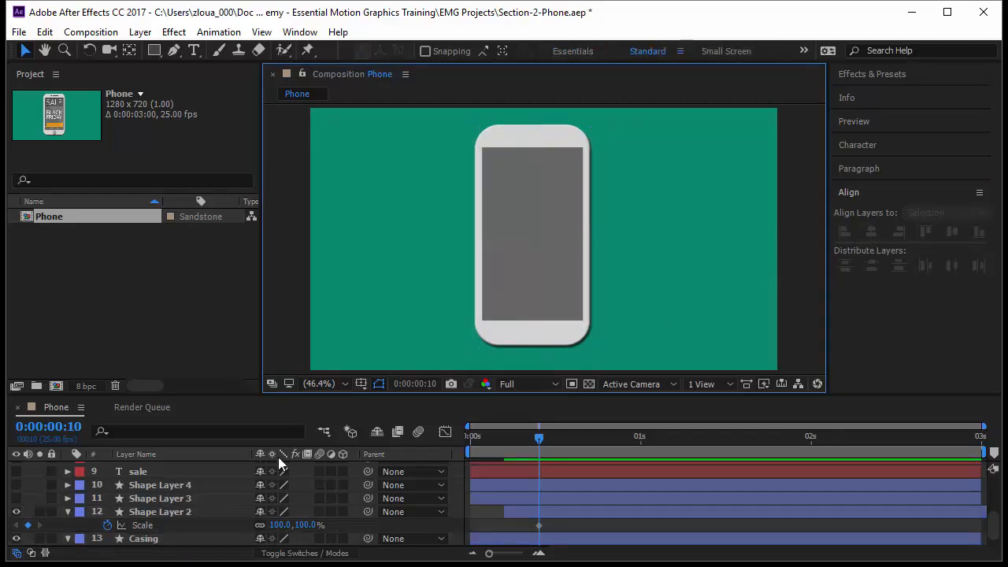
# - At frame 5, unlink Shape Layer 2's Scale proportions and move its anchor point to the middle of its bottom edge
pyautogui.moveTo(540, 435); pyautogui.dragTo(503, 445)
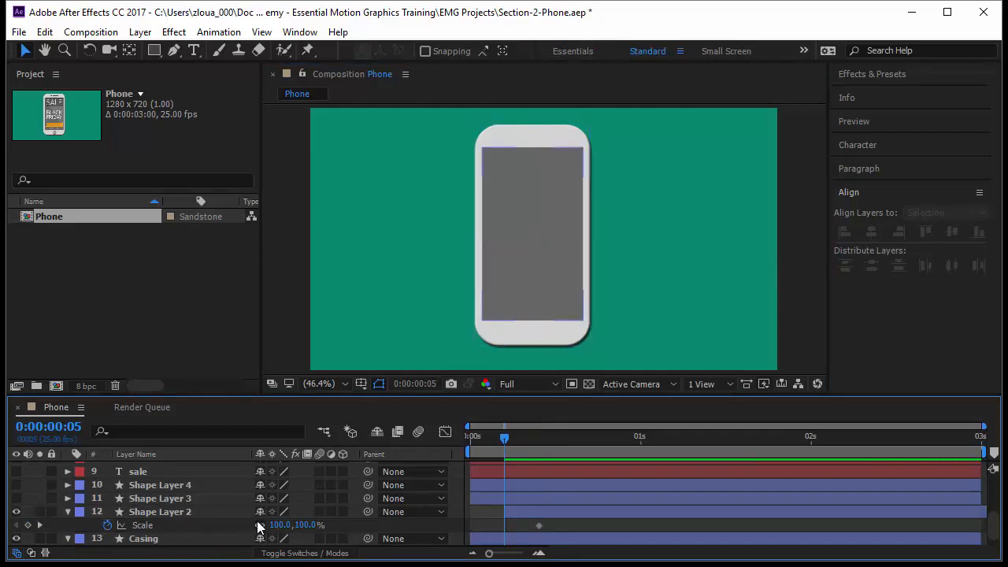
pyautogui.click(512, 228)
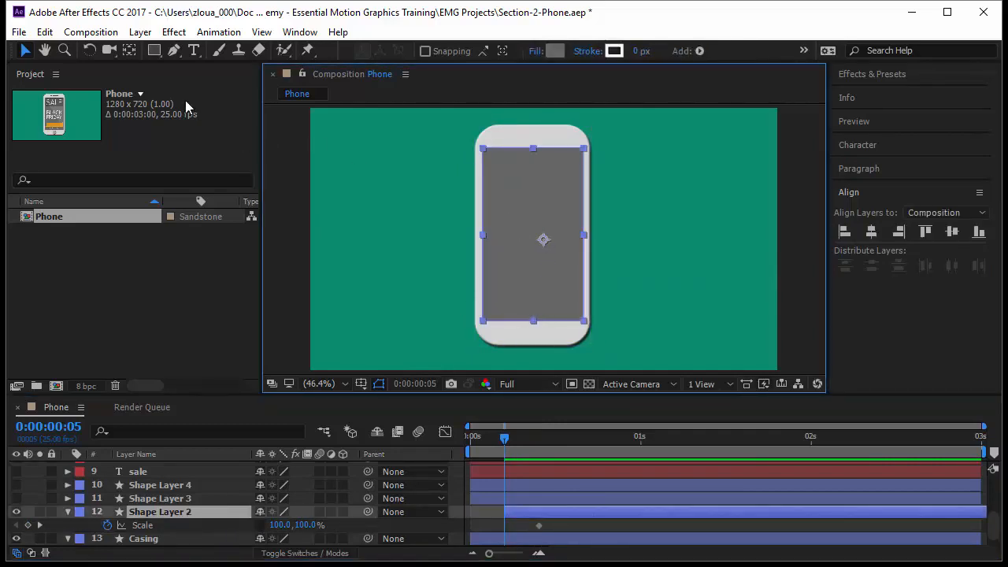
pyautogui.click(130, 49)
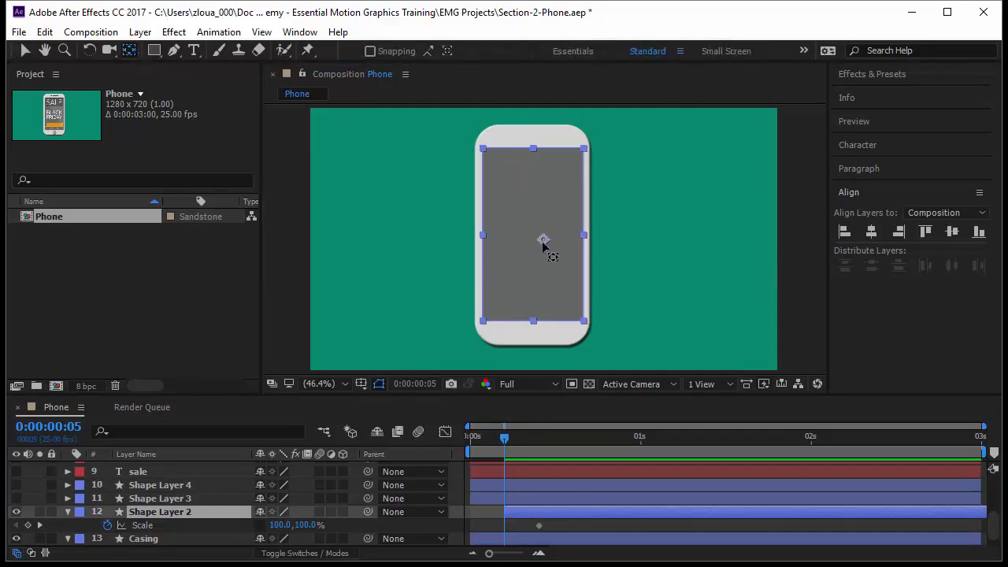
pyautogui.moveTo(541, 249); pyautogui.dragTo(536, 327)
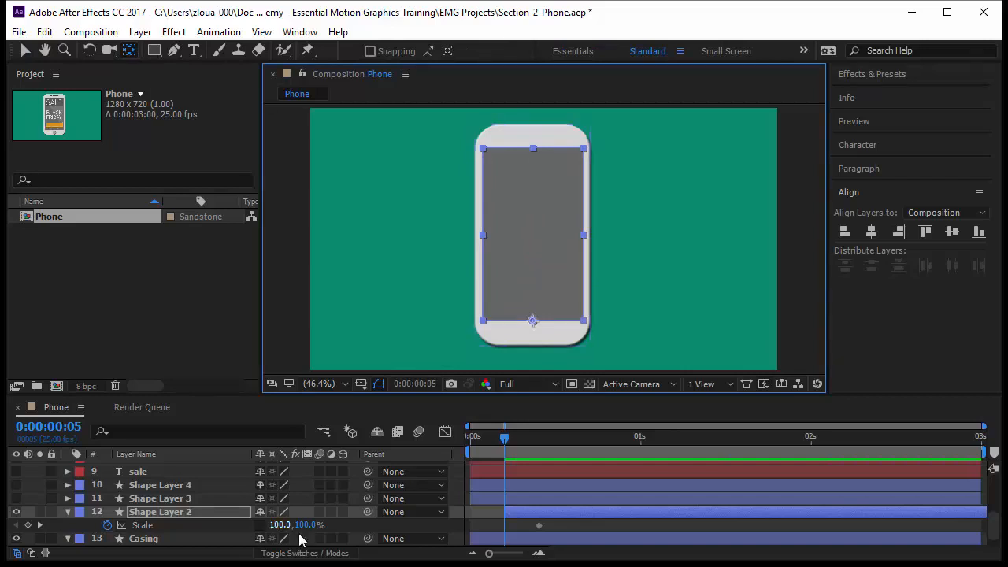
# - Key Shape Layer 2's Scale at frame 5 with 100% width and 0% height
pyautogui.moveTo(307, 529); pyautogui.dragTo(295, 530)
pyautogui.click(303, 525)
pyautogui.write('0')
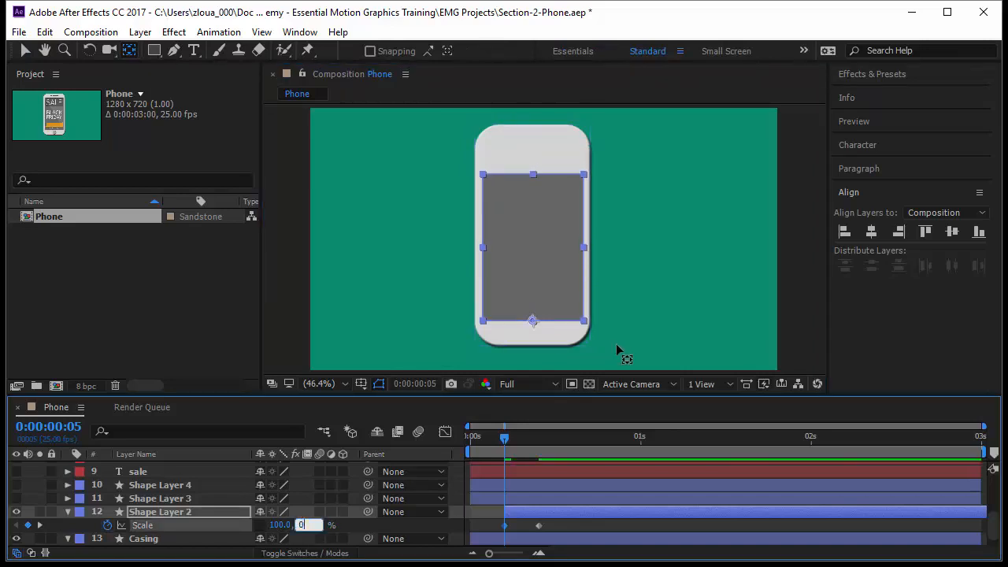
pyautogui.press('Return')
# - Play the composition from frame 0 to preview the casing and screen animations together
pyautogui.press('Home')
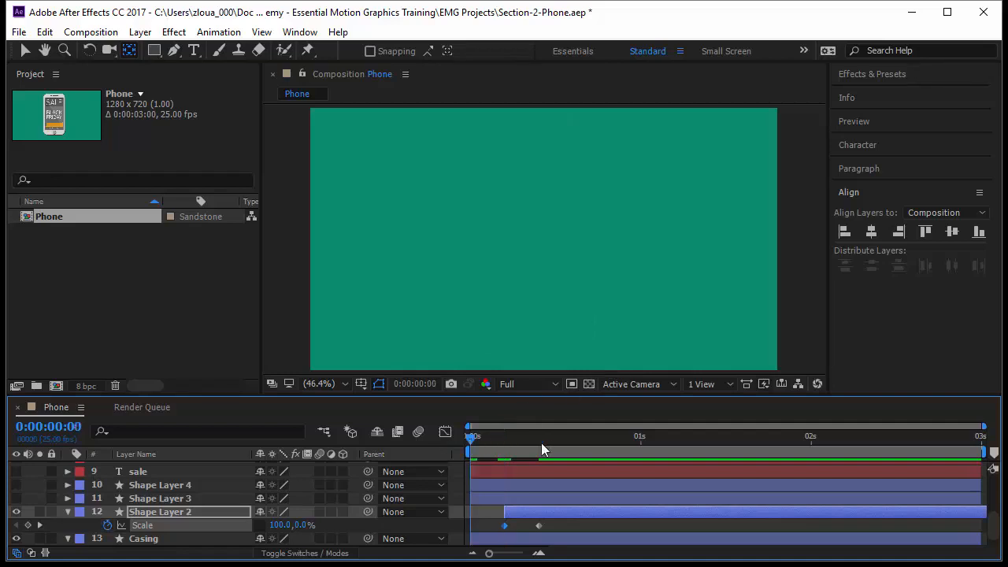
pyautogui.press('space')
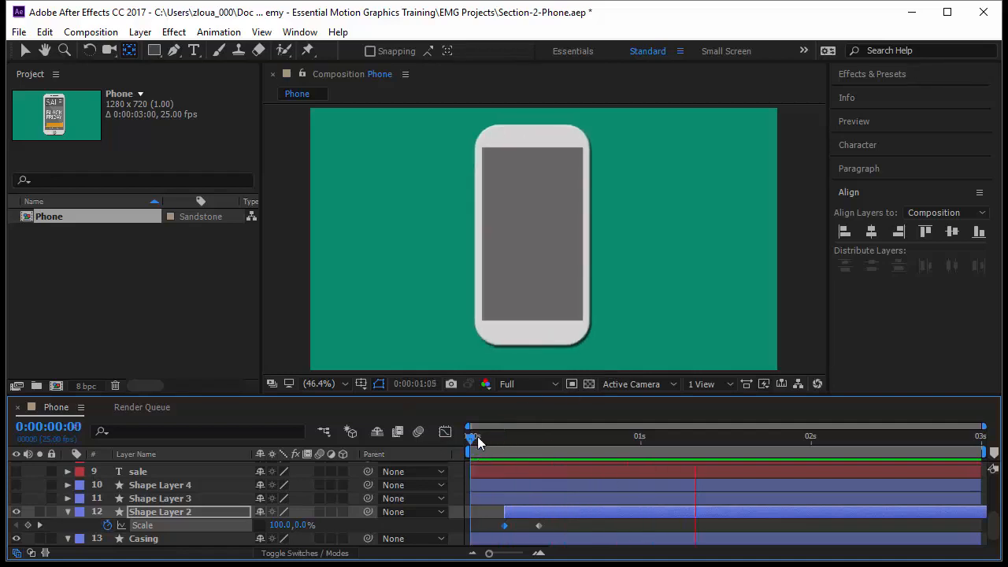
pyautogui.click(477, 436)
# - At frame 10, make Shape Layer 3 visible and move its anchor point directly below the button, just outside the canvas
pyautogui.moveTo(502, 454); pyautogui.dragTo(534, 457)
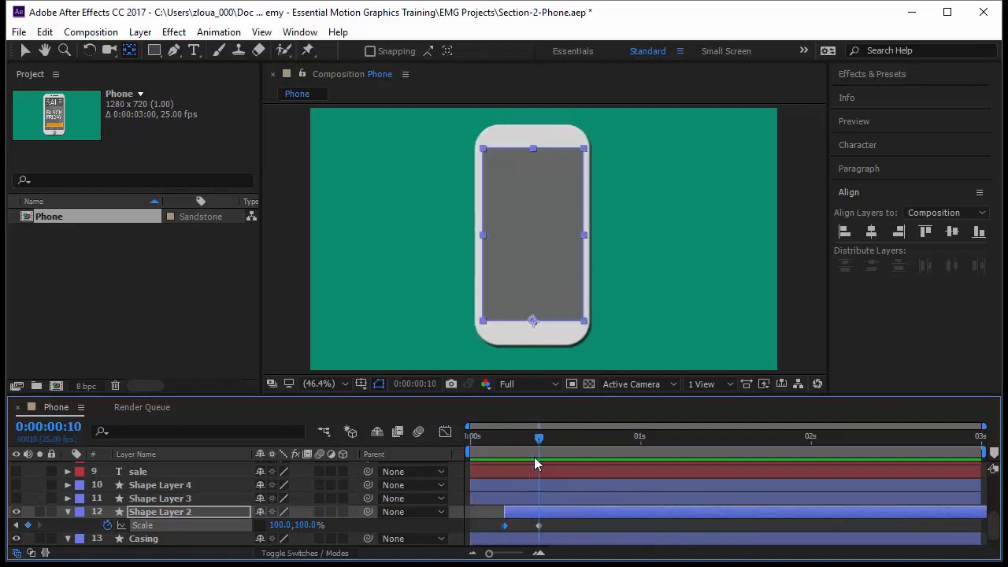
pyautogui.click(160, 498)
pyautogui.click(17, 498)
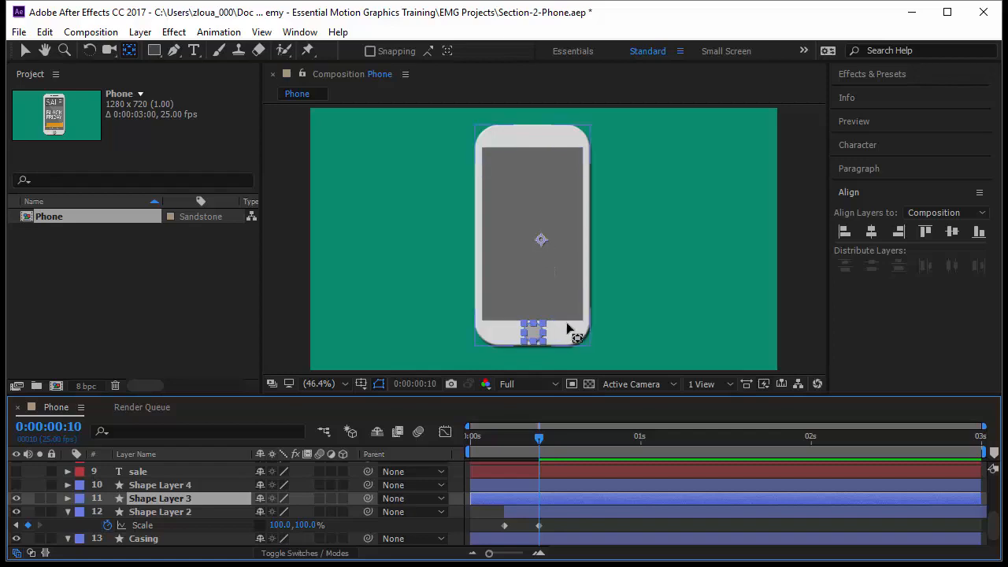
pyautogui.moveTo(564, 328); pyautogui.dragTo(560, 277)
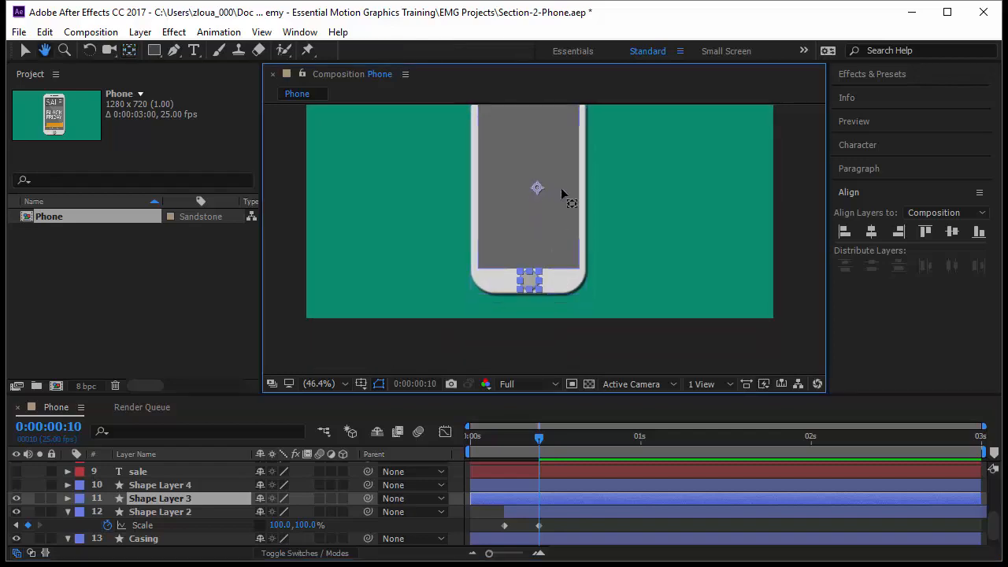
pyautogui.moveTo(537, 189); pyautogui.dragTo(529, 283)
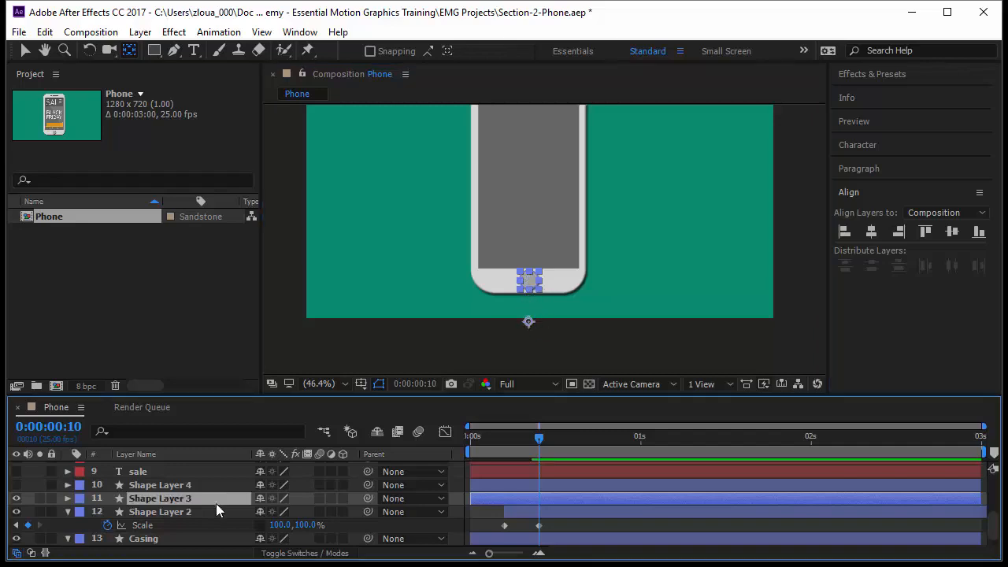
# - Rename Shape Layer 3 as button and shift its bar in the timeline so that it starts at frame 10
pyautogui.press('Return')
pyautogui.write('button')
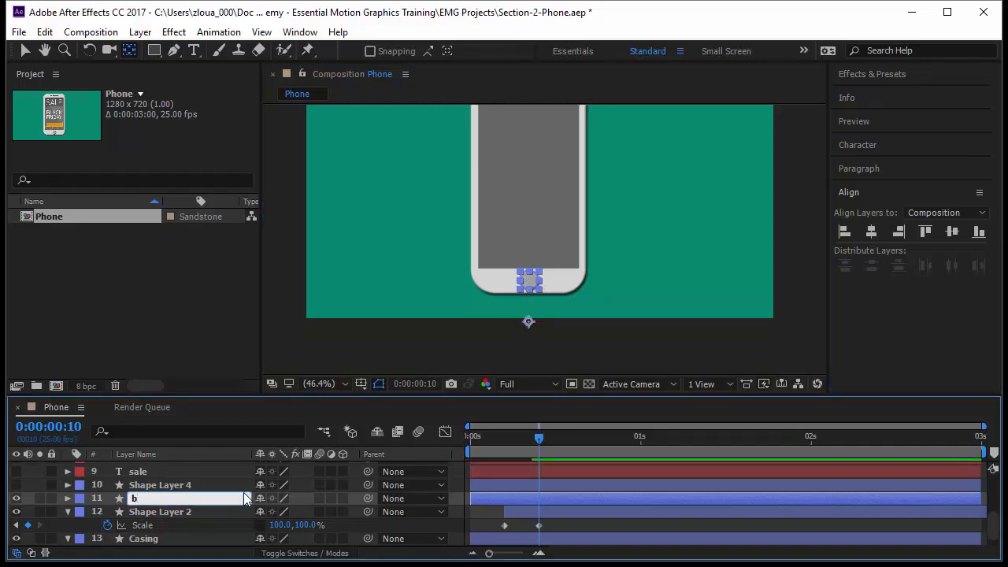
pyautogui.press('Return')
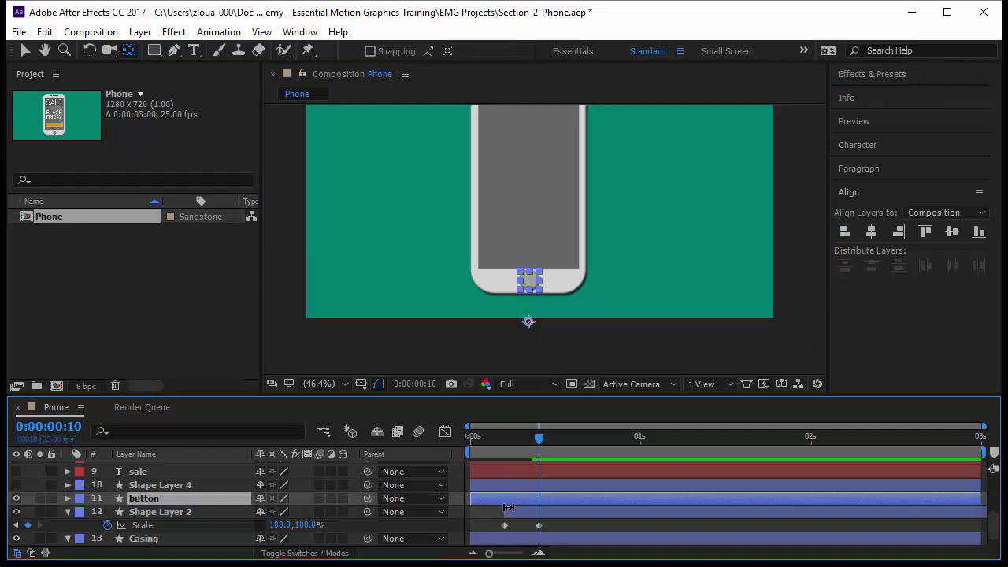
pyautogui.moveTo(510, 501); pyautogui.dragTo(574, 501)
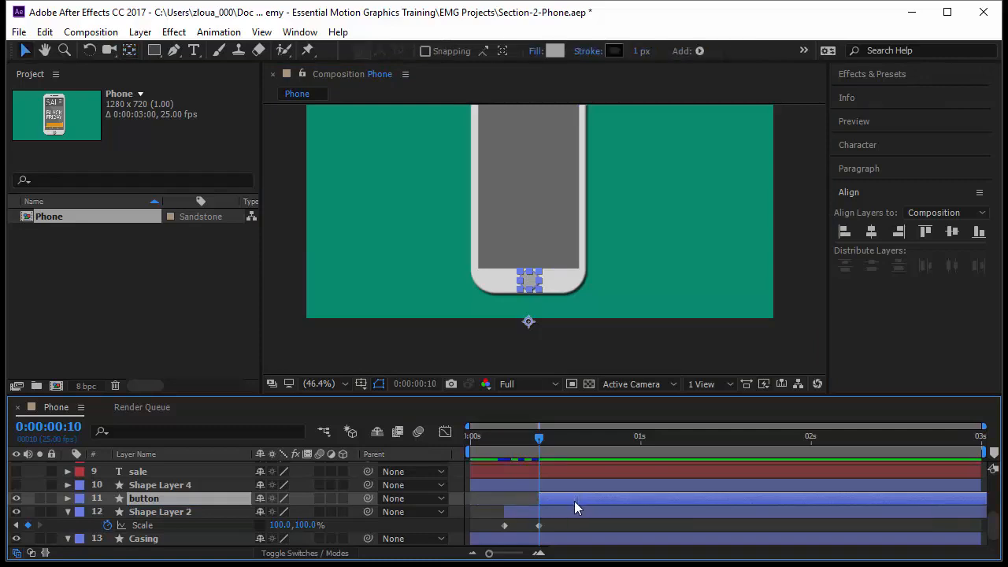
# - Key the button layer's Scale at 100% on frame 15 and at 0% on frame 10
pyautogui.click(60, 425)
pyautogui.write('+5')
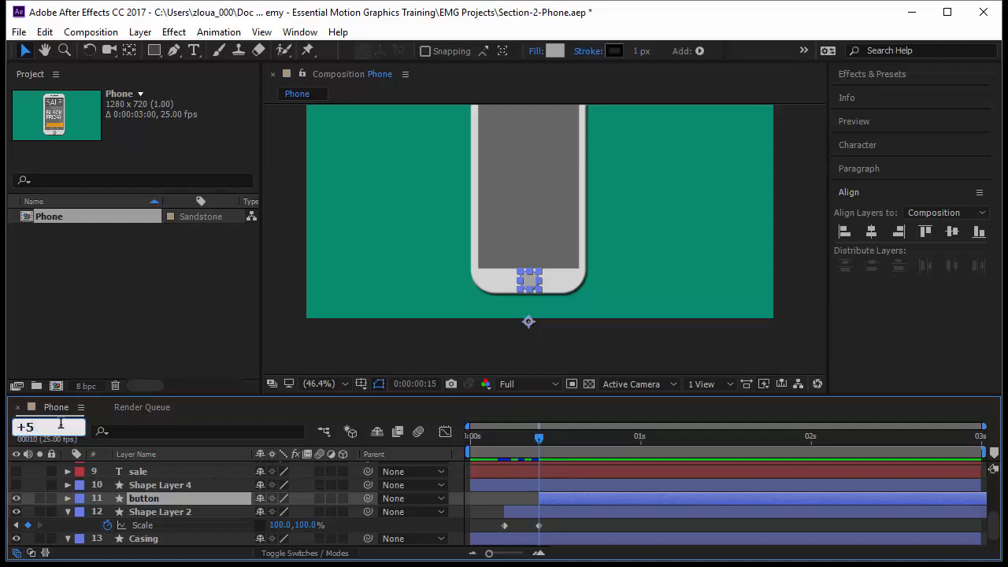
pyautogui.press('Return')
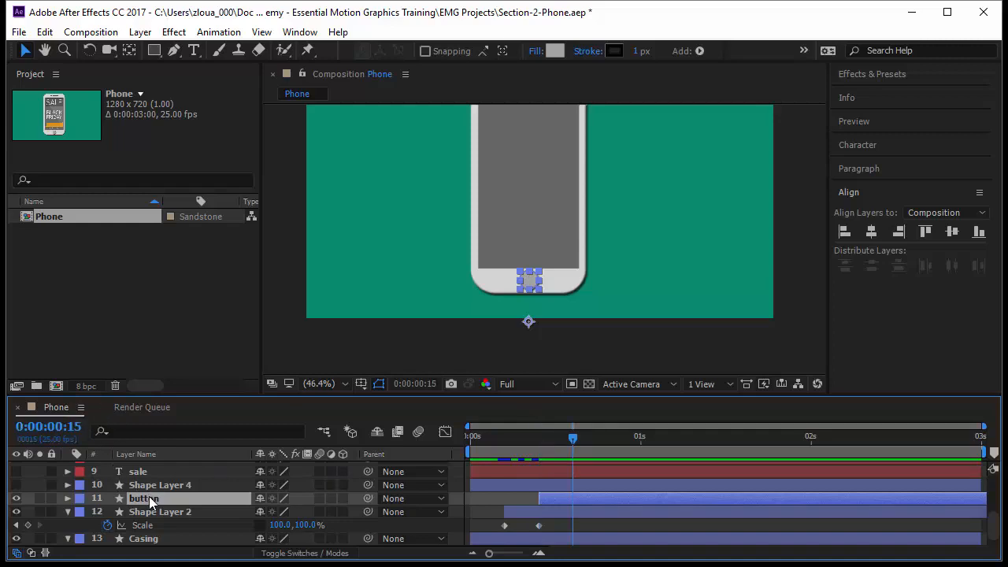
pyautogui.press('s')
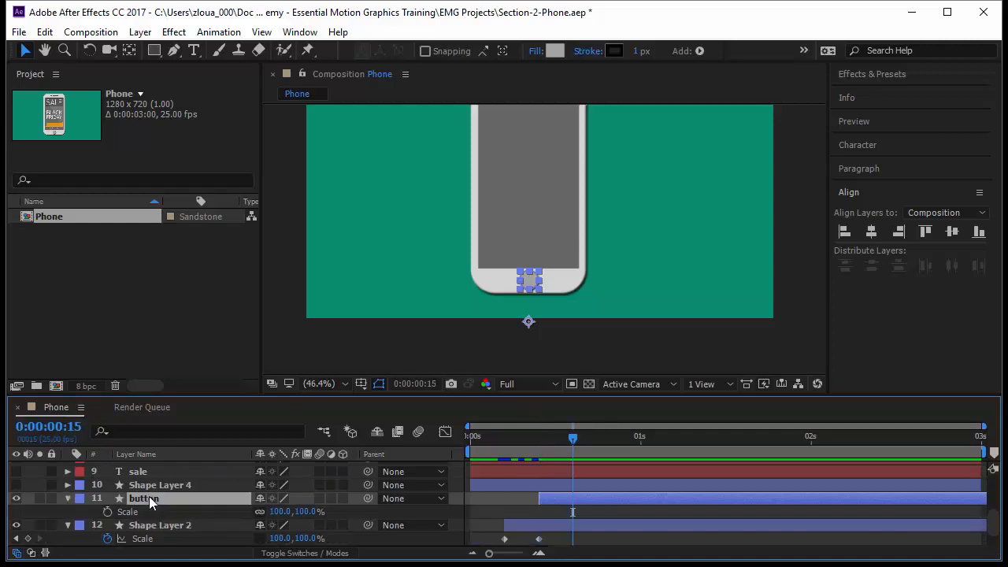
pyautogui.click(109, 512)
pyautogui.moveTo(570, 440); pyautogui.dragTo(541, 458)
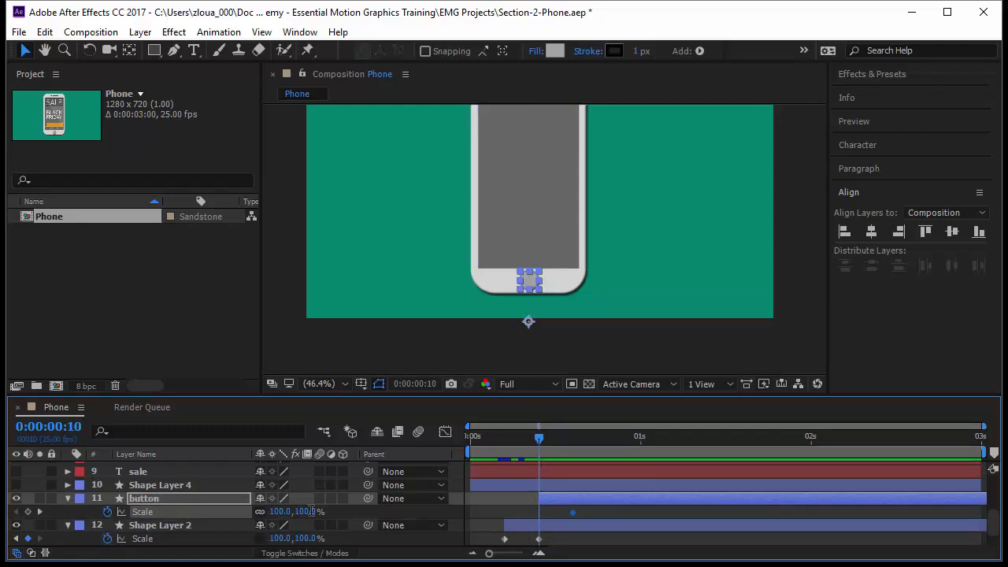
pyautogui.click(281, 511)
pyautogui.write('00')
pyautogui.press('Return')
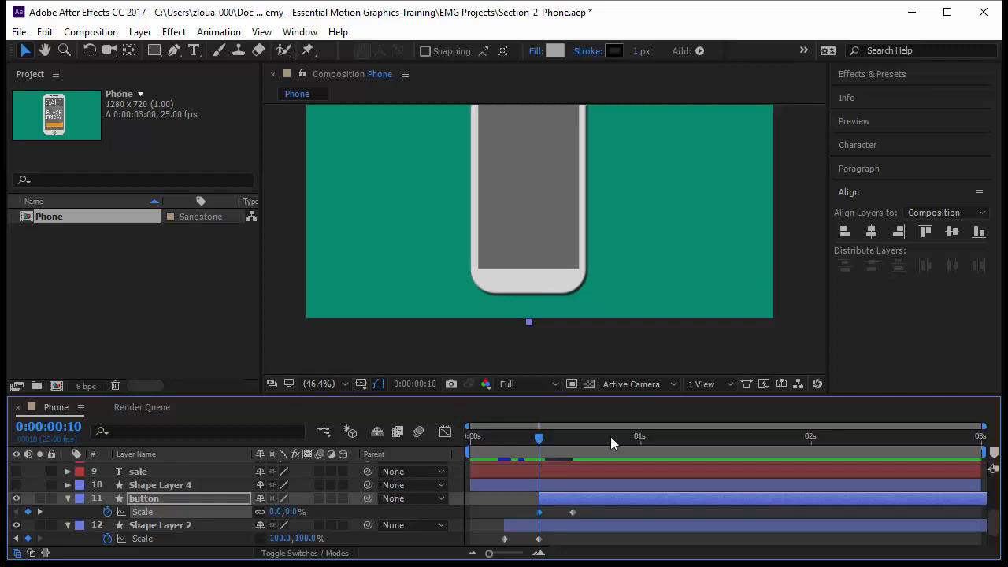
# - Scrub through the button's scale-in and play the composition from frame 0 to preview it
pyautogui.moveTo(537, 438); pyautogui.dragTo(574, 455)
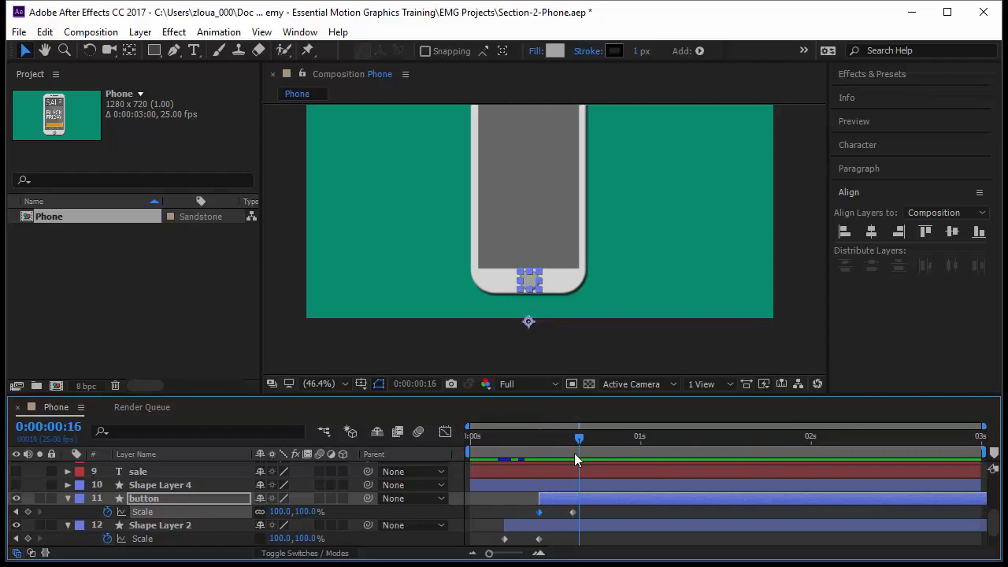
pyautogui.press('Home')
pyautogui.press('space')
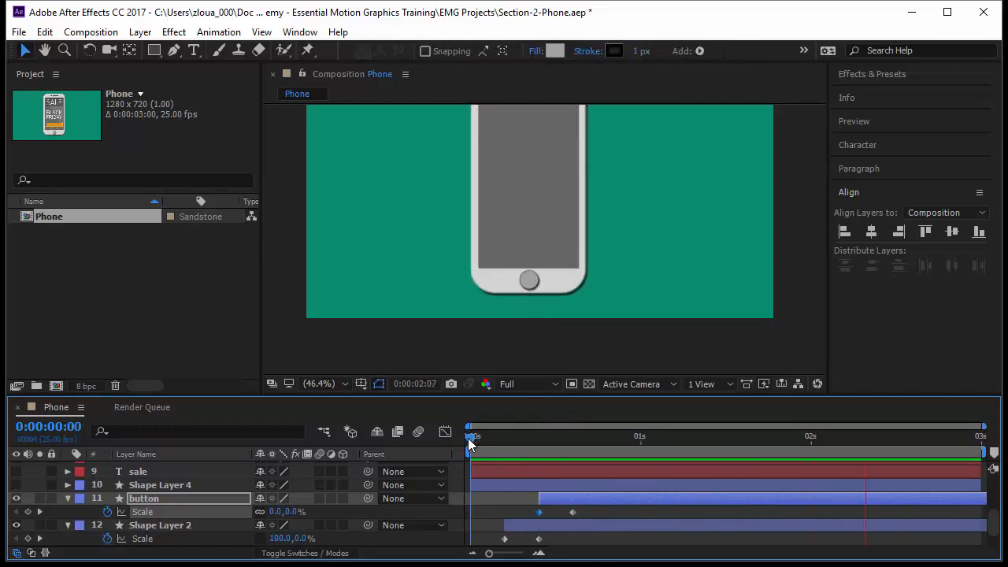
# - Make Shape Layer 4 start at frame 15 in the timeline
pyautogui.click(185, 486)
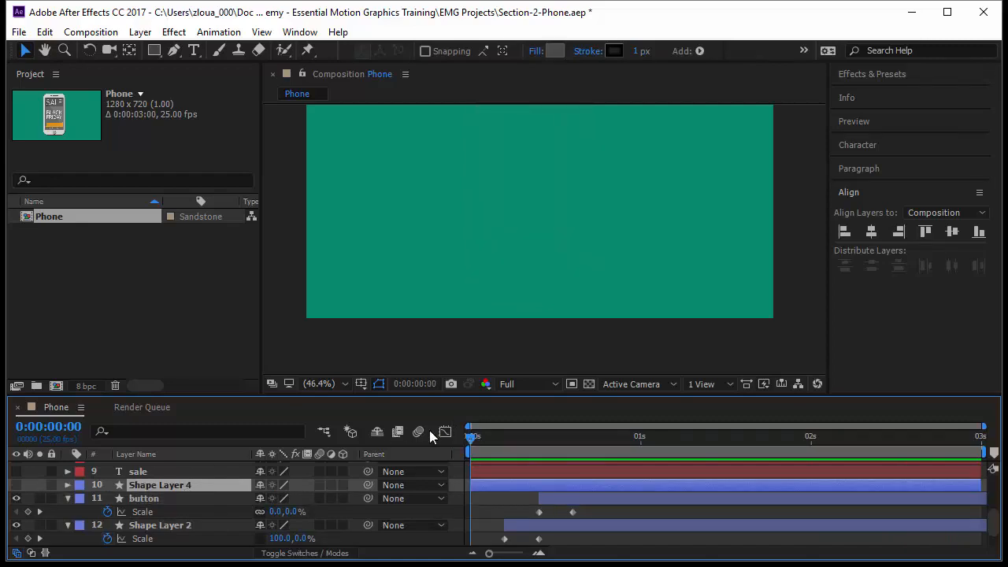
pyautogui.moveTo(472, 437); pyautogui.dragTo(572, 459)
pyautogui.hotkey('alt', '[')
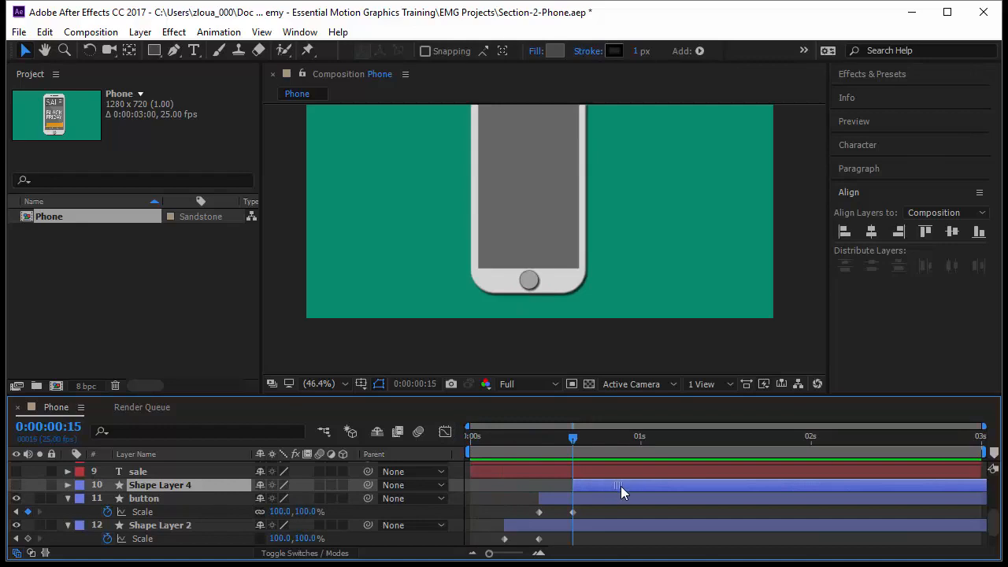
# - At frame 20, make Shape Layer 4 visible and move its anchor point to the middle of the rectangle's bottom edge
pyautogui.click(47, 426)
pyautogui.write('+5')
pyautogui.press('Return')
pyautogui.click(15, 484)
pyautogui.press('space')
pyautogui.moveTo(614, 191); pyautogui.dragTo(601, 311)
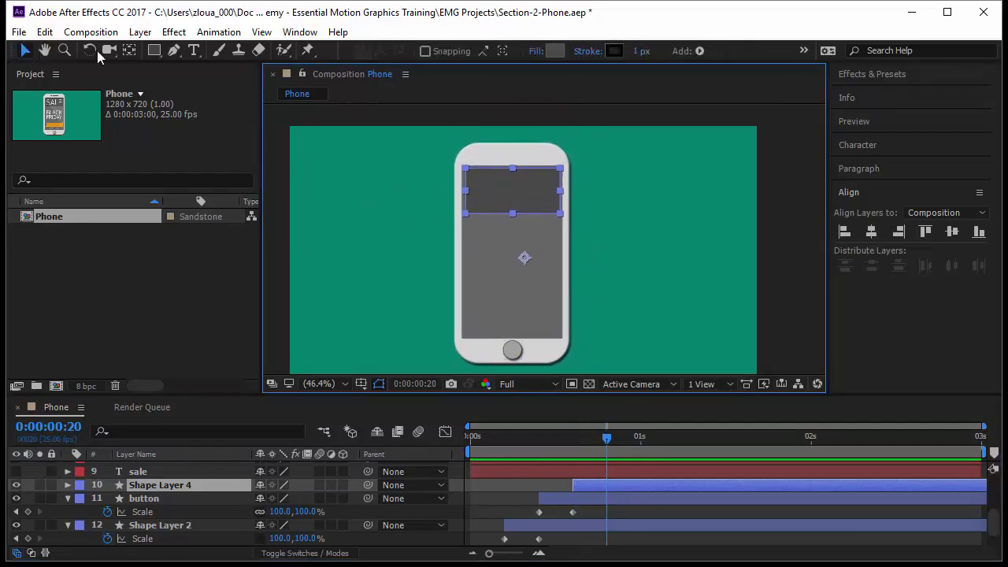
pyautogui.click(129, 50)
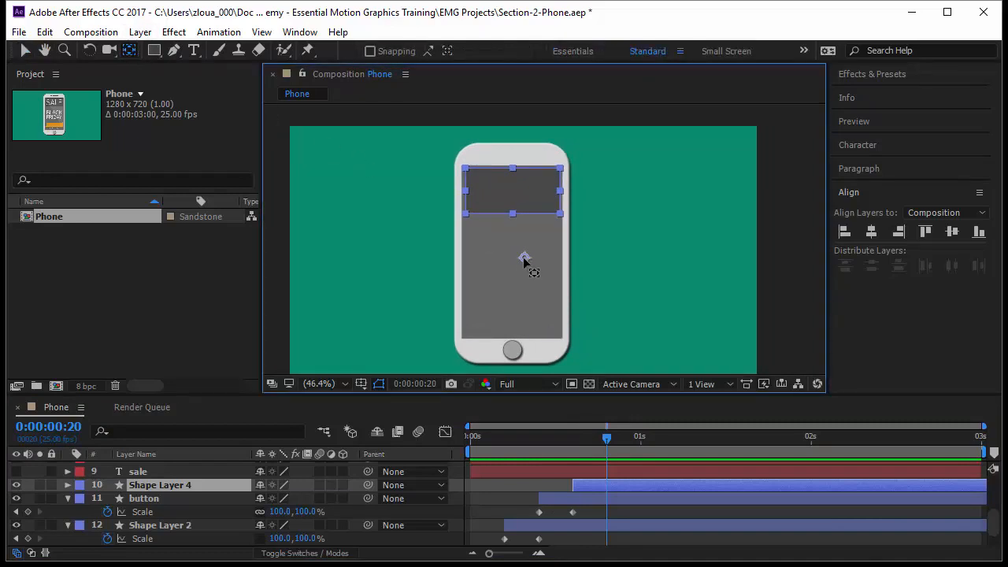
pyautogui.moveTo(524, 259); pyautogui.dragTo(513, 212)
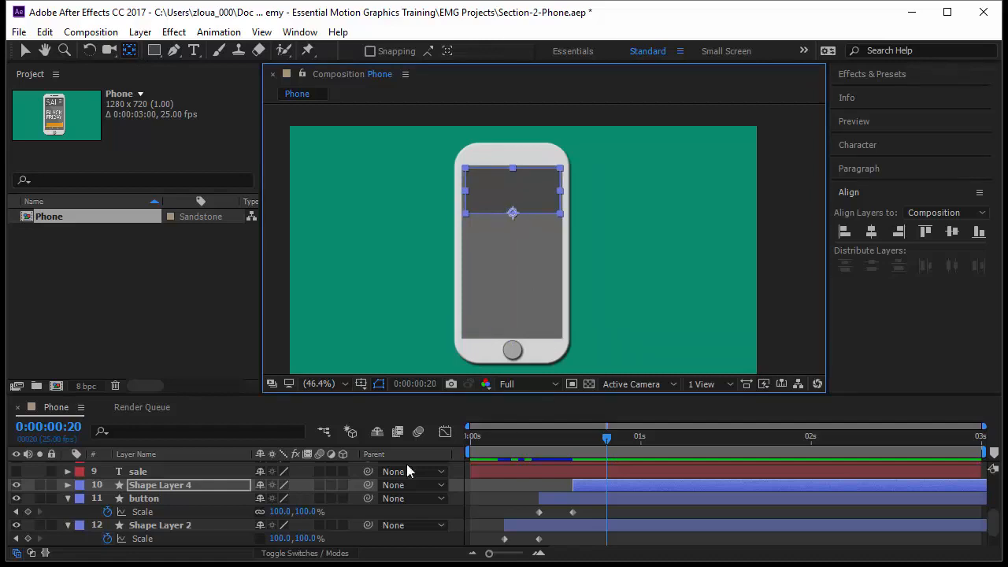
# - Key Shape Layer 4's Scale at 100% on frame 20 and at 0% on frame 15
pyautogui.click(142, 485)
pyautogui.press('s')
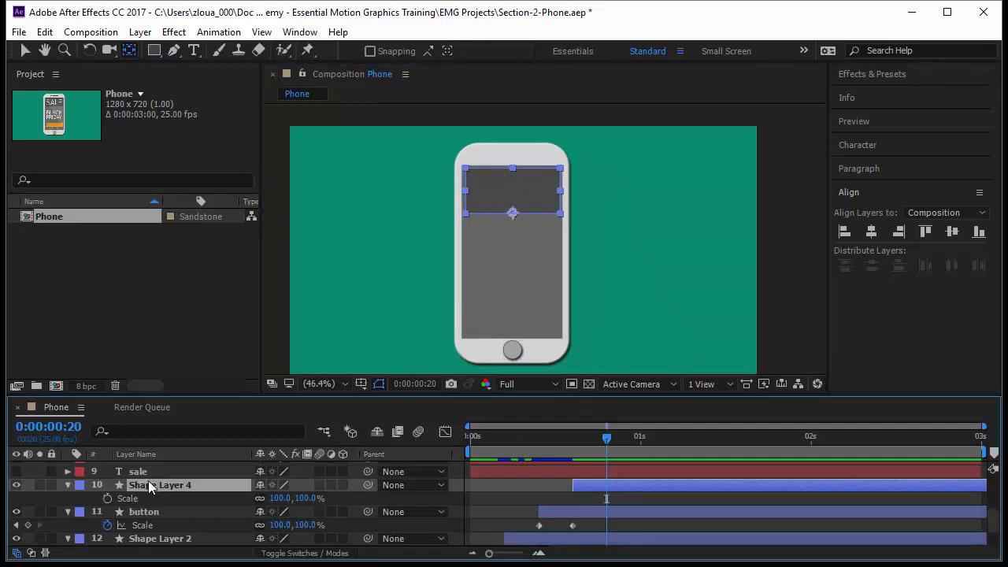
pyautogui.click(107, 498)
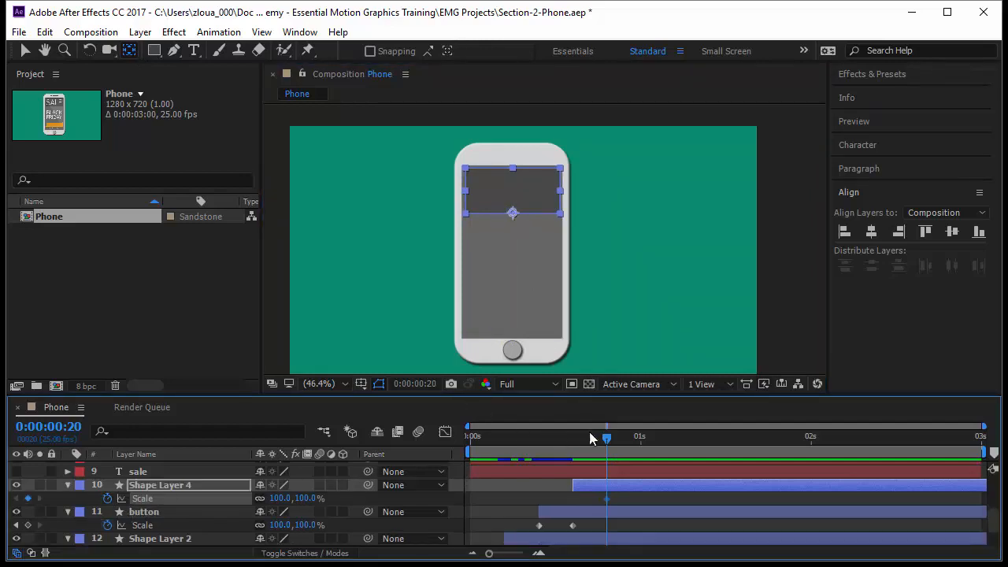
pyautogui.moveTo(601, 439); pyautogui.dragTo(576, 448)
pyautogui.click(280, 498)
pyautogui.write('0')
pyautogui.press('Return')
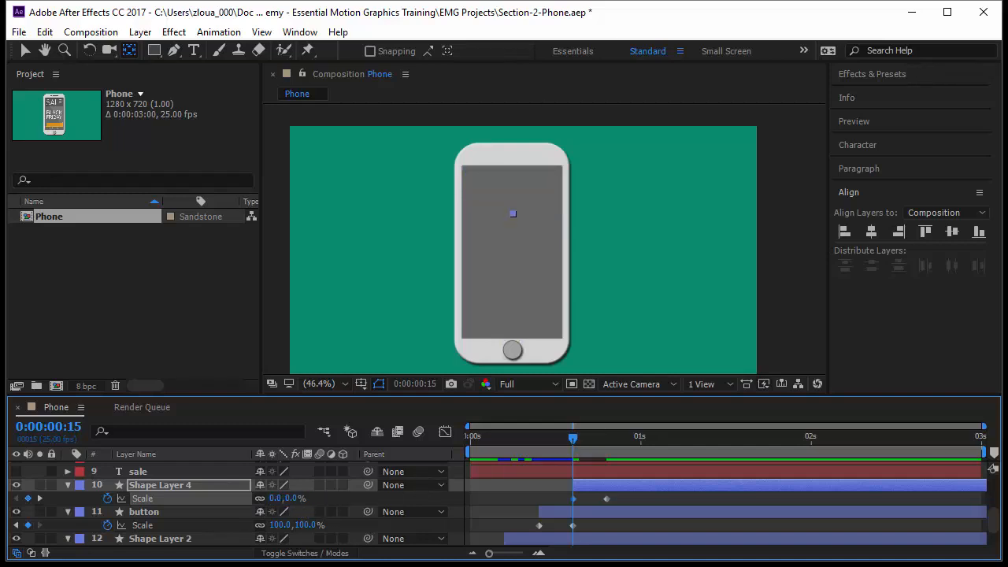
# - Copy Shape Layer 4's frame 20 Scale keyframe to frame 18 and set the copy to 110% as an overshoot
pyautogui.moveTo(574, 440); pyautogui.dragTo(603, 455)
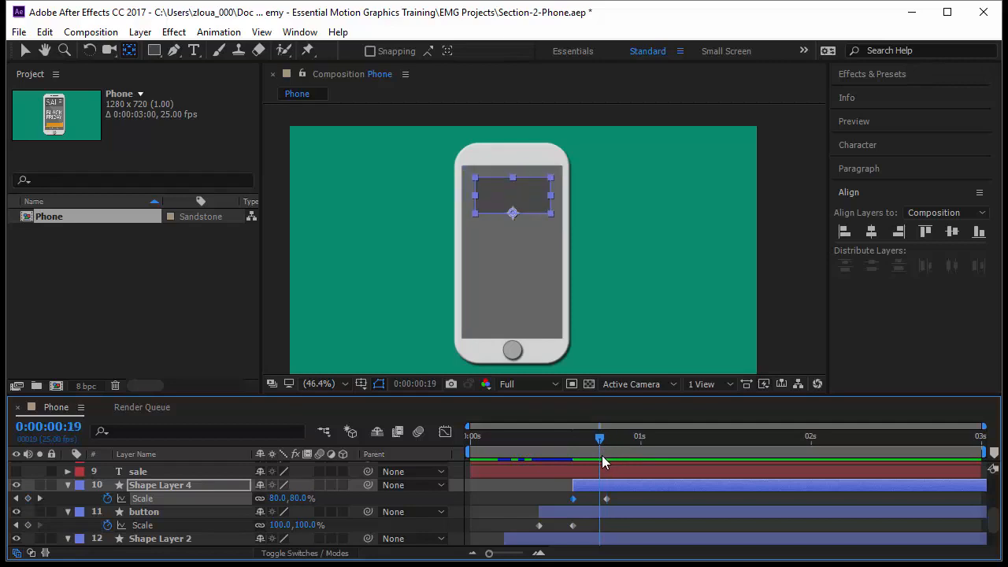
pyautogui.click(607, 498)
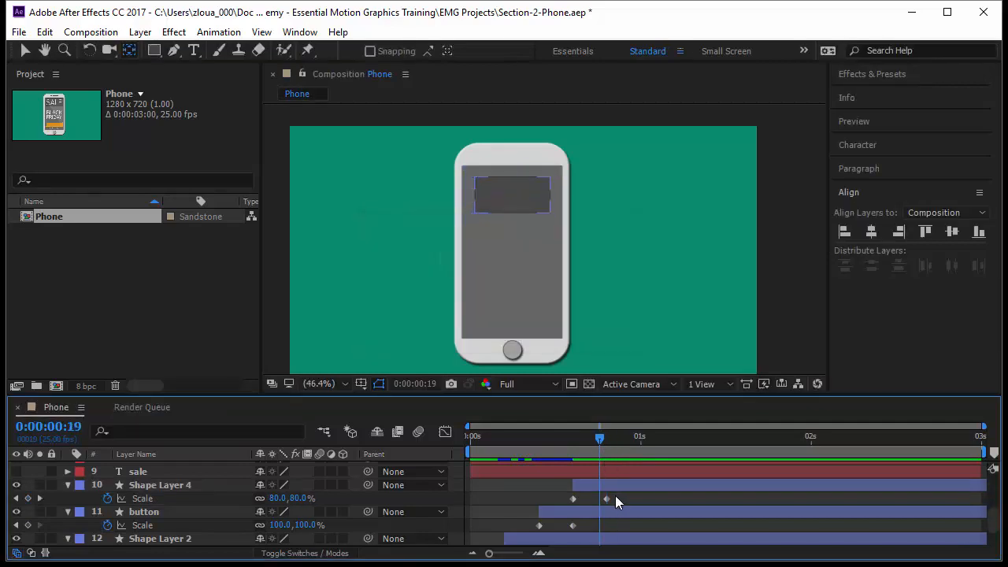
pyautogui.hotkey('ctrl', 'c')
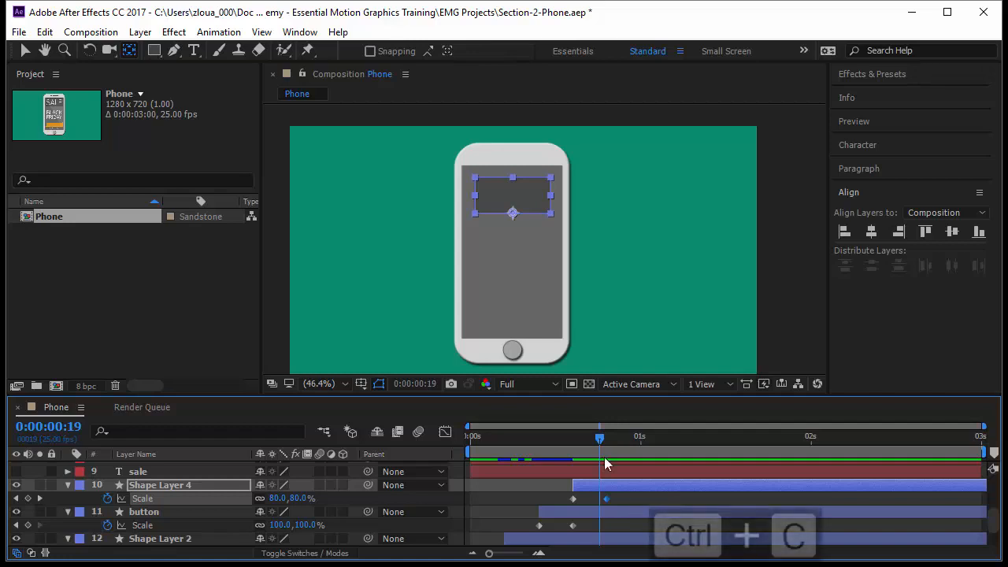
pyautogui.click(594, 442)
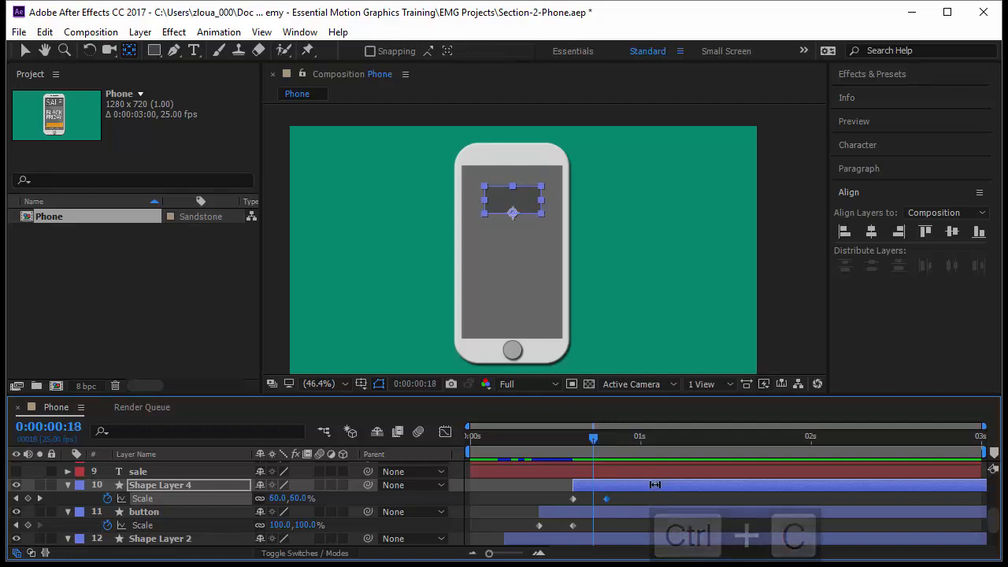
pyautogui.hotkey('ctrl', 'v')
pyautogui.moveTo(615, 496); pyautogui.dragTo(604, 502)
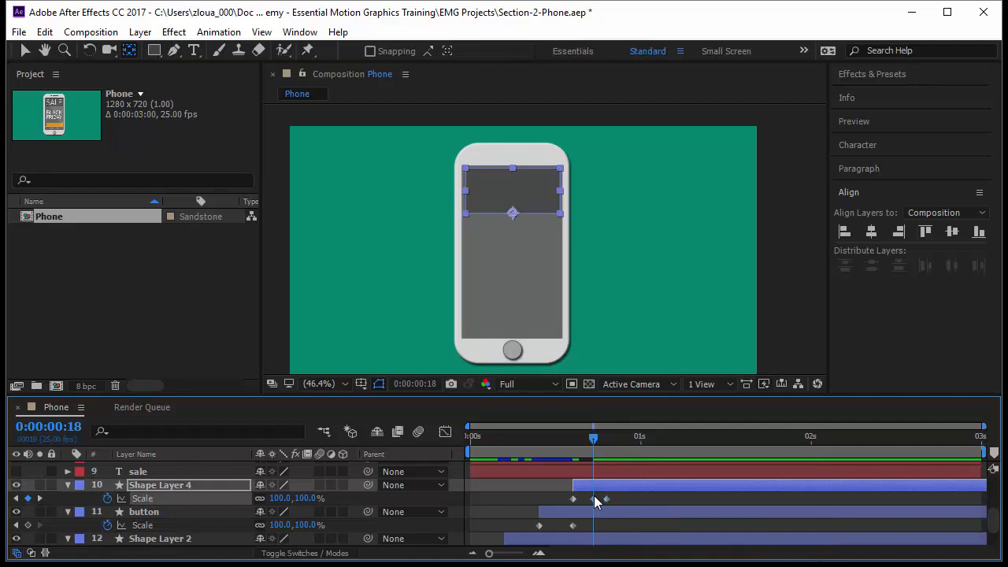
pyautogui.click(594, 500)
pyautogui.moveTo(312, 497); pyautogui.dragTo(320, 497)
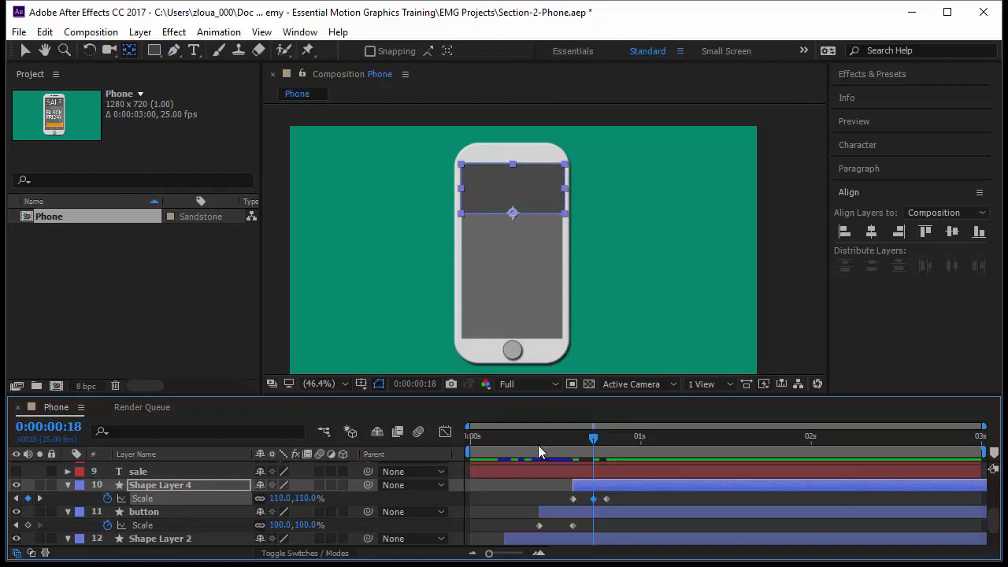
# - Play the composition from frame 15 to preview Shape Layer 4's scale-in with its overshoot
pyautogui.moveTo(593, 441); pyautogui.dragTo(574, 446)
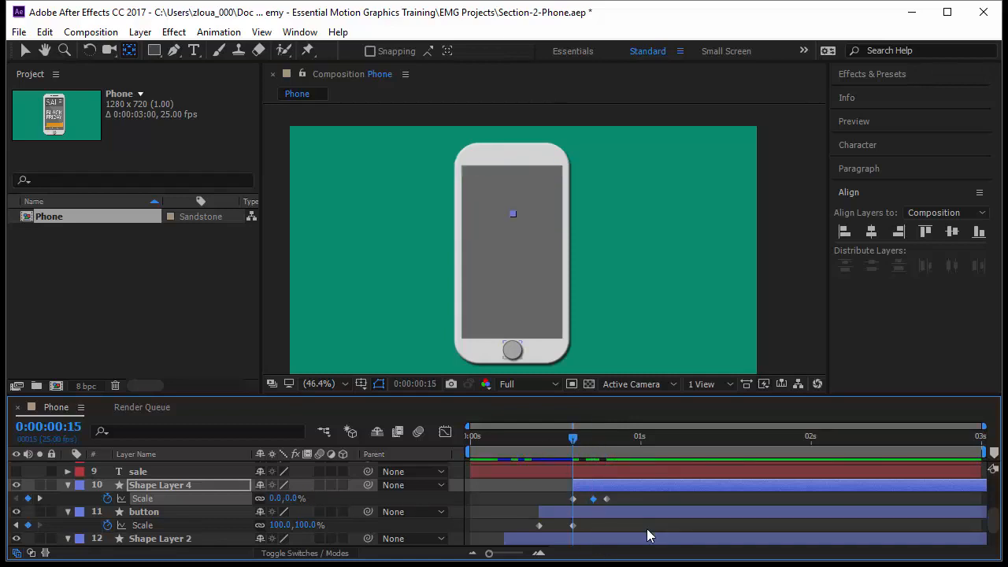
pyautogui.press('space')
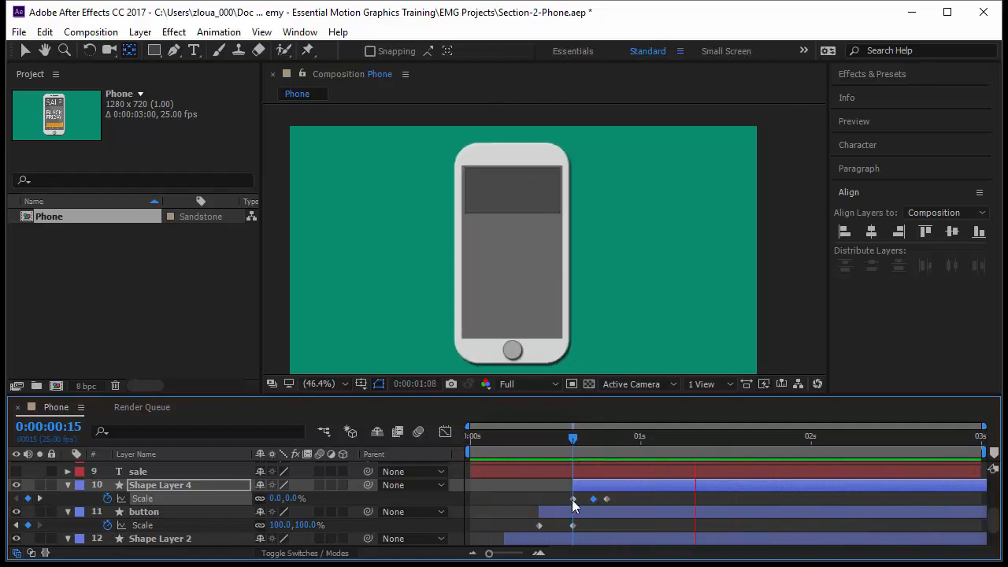
pyautogui.press('space')
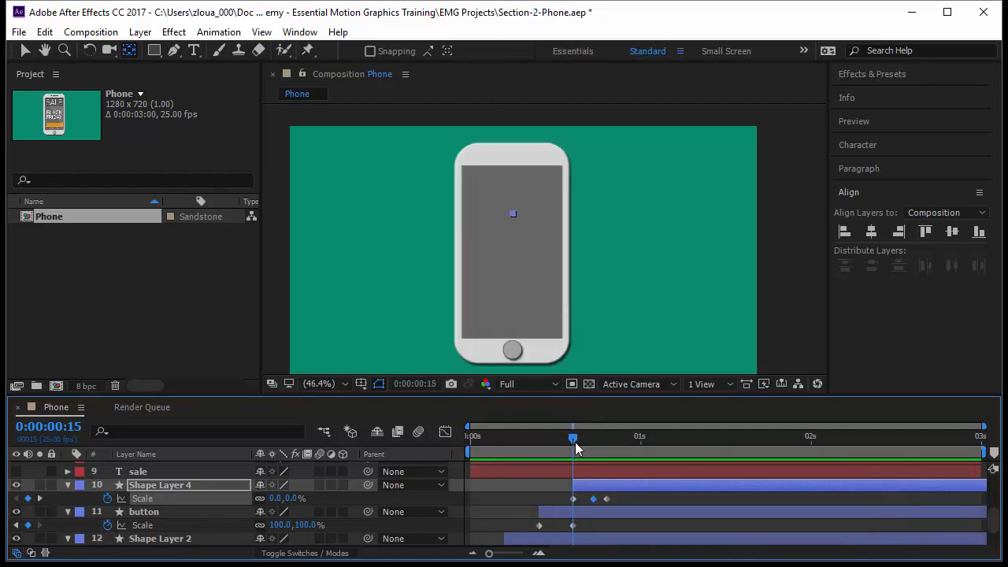
# - Make the sale text layer visible and shift its bar in the timeline so that it starts at frame 20
pyautogui.click(161, 472)
pyautogui.click(15, 470)
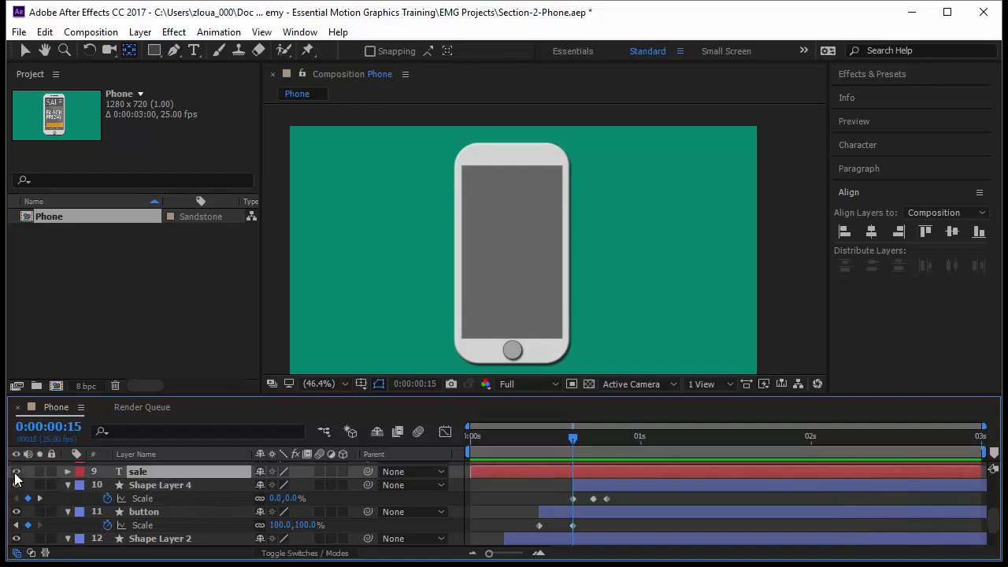
pyautogui.moveTo(574, 437); pyautogui.dragTo(605, 438)
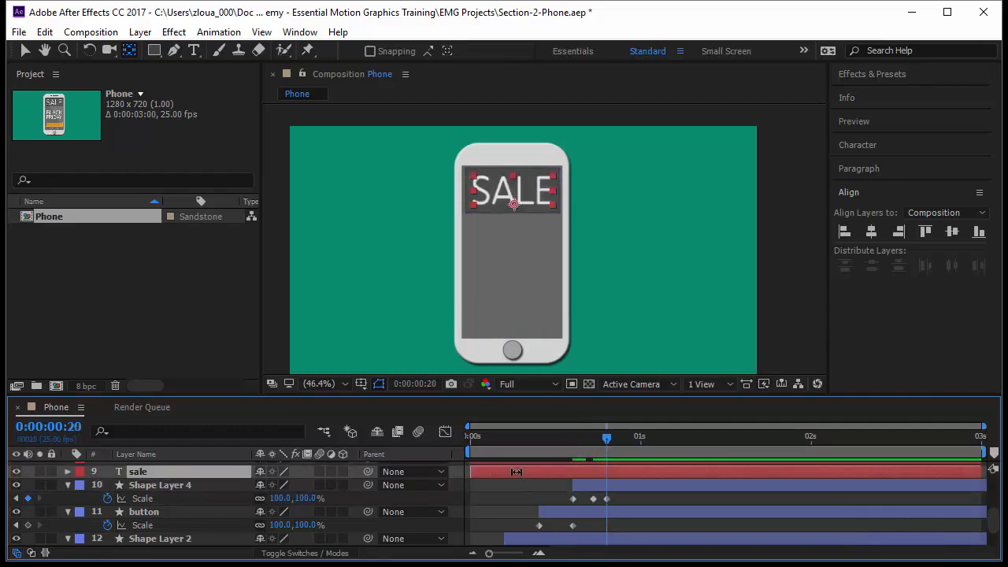
pyautogui.press('v')
pyautogui.moveTo(508, 470); pyautogui.dragTo(642, 482)
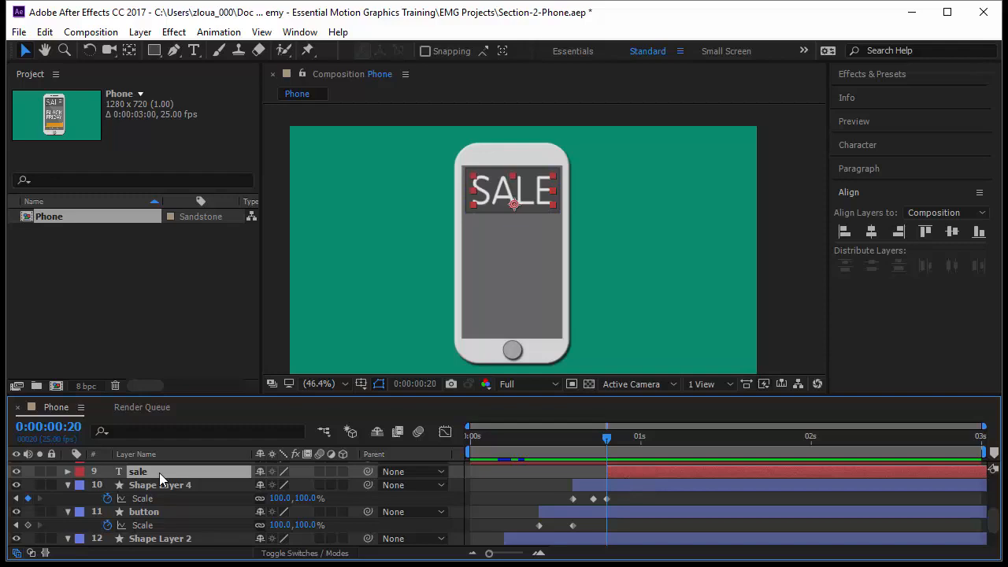
# - Key the sale layer's Scale at 100% five frames after its start, at 0:00:01:00
pyautogui.press('s')
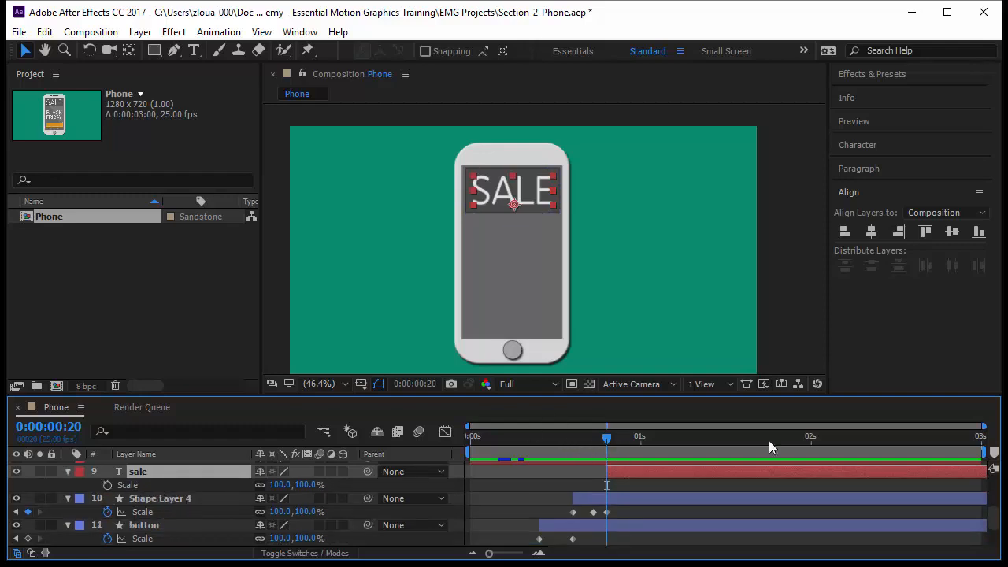
pyautogui.click(48, 426)
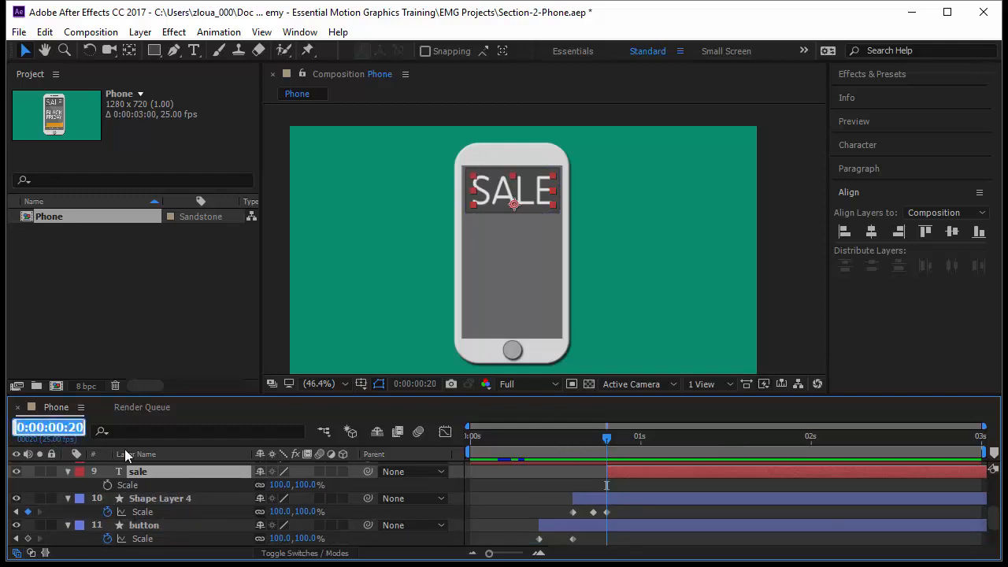
pyautogui.write('+5')
pyautogui.press('Return')
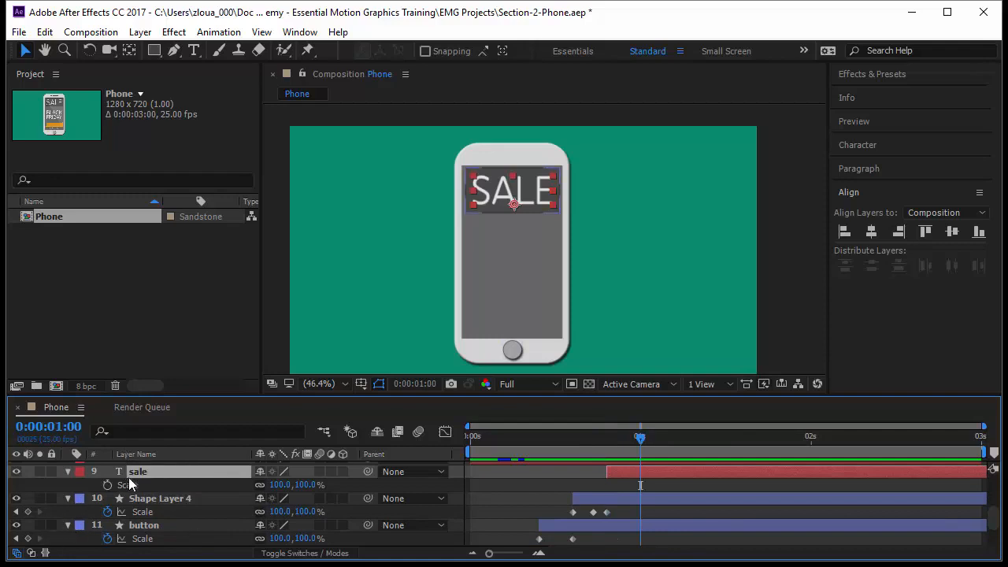
pyautogui.click(105, 487)
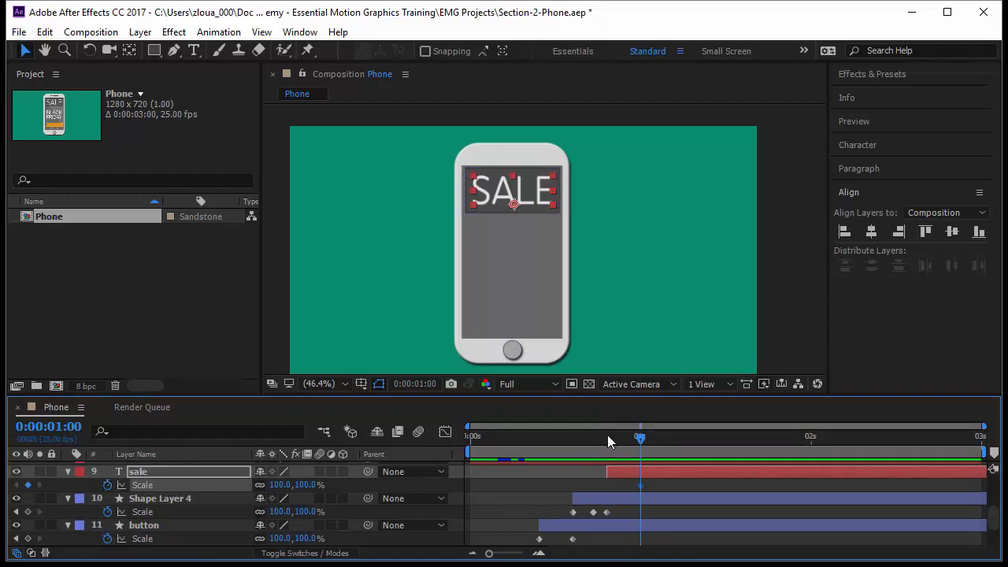
# - At frame 20, move the sale text's anchor point to its upper-left corner and key its Scale at 0%
pyautogui.moveTo(640, 440); pyautogui.dragTo(606, 450)
pyautogui.click(129, 51)
pyautogui.moveTo(515, 204); pyautogui.dragTo(472, 175)
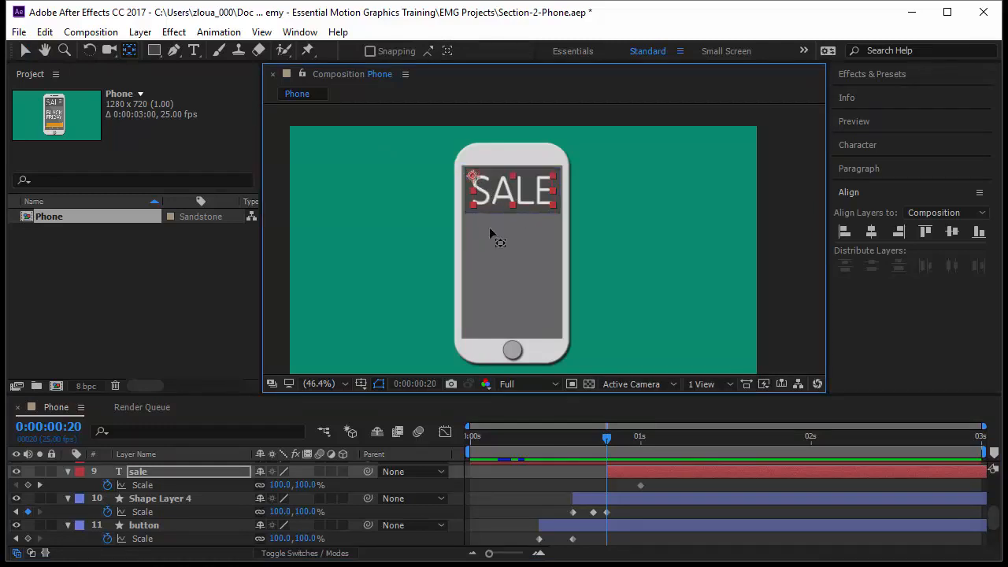
pyautogui.click(306, 484)
pyautogui.write('0')
pyautogui.press('Return')
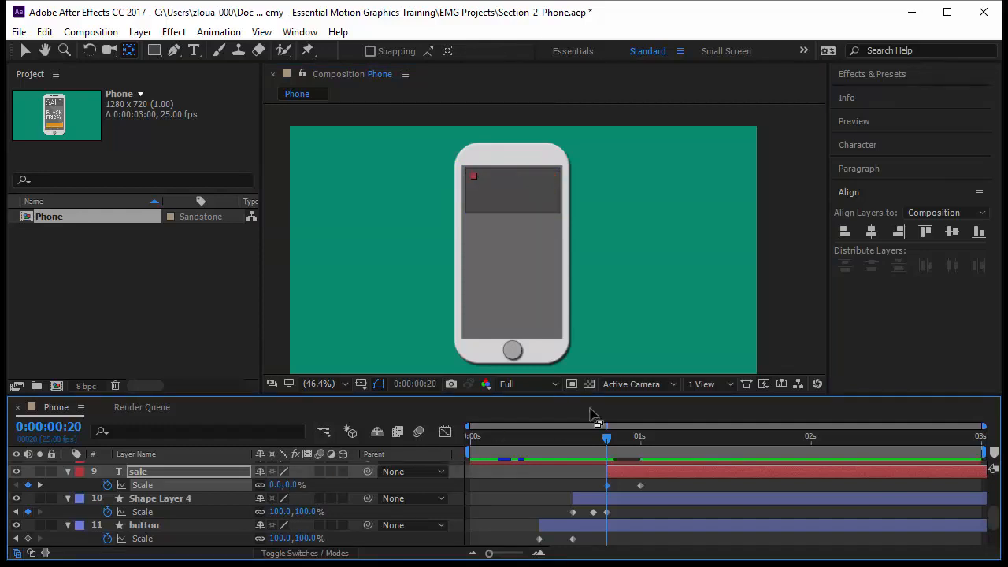
# - Preview the animation from frame 10, and add an overshoot keyframe of 107% to the sale layer's Scale on frame 23
pyautogui.moveTo(606, 449); pyautogui.dragTo(537, 481)
pyautogui.press('space')
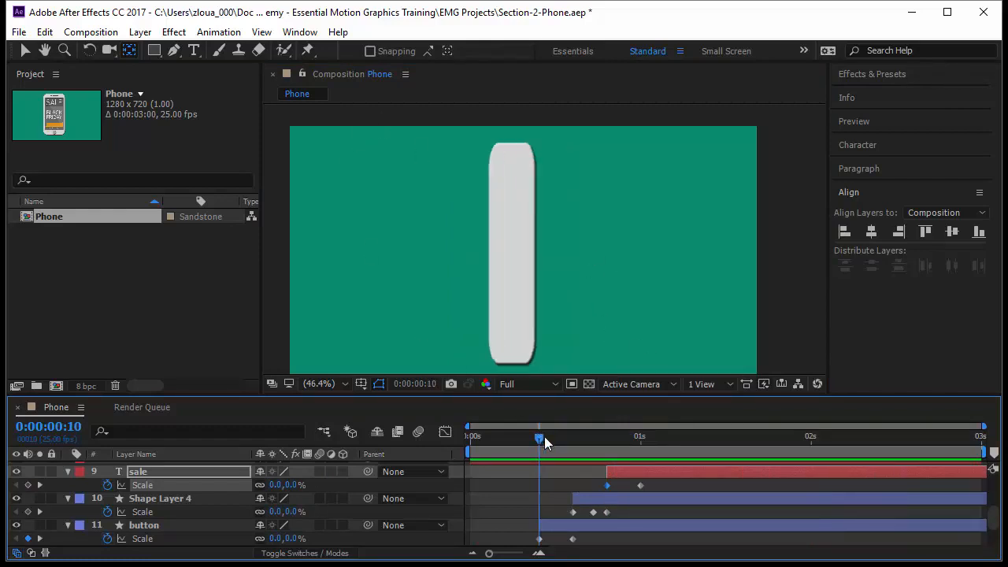
pyautogui.moveTo(544, 436); pyautogui.dragTo(630, 452)
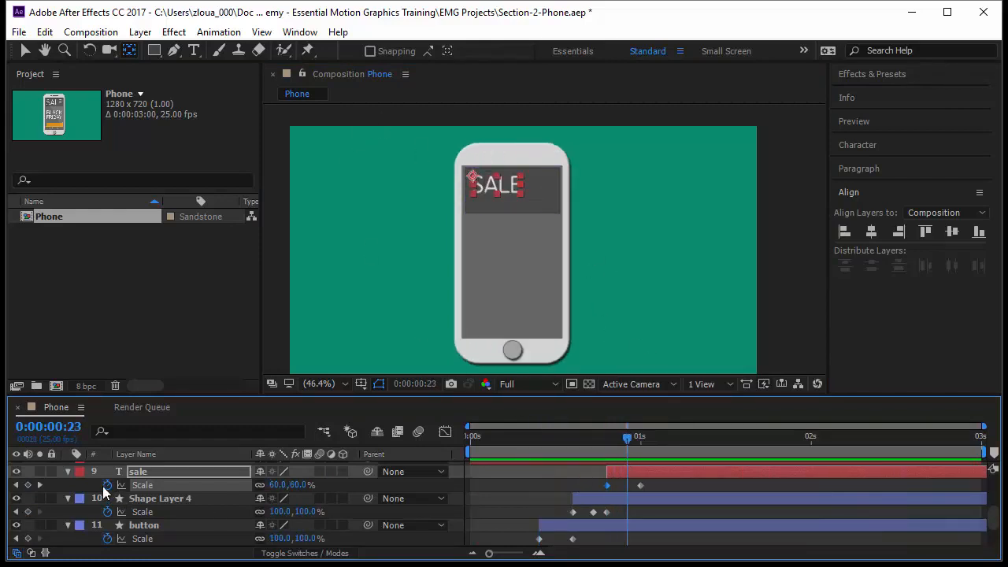
pyautogui.click(28, 485)
pyautogui.moveTo(292, 485); pyautogui.dragTo(333, 489)
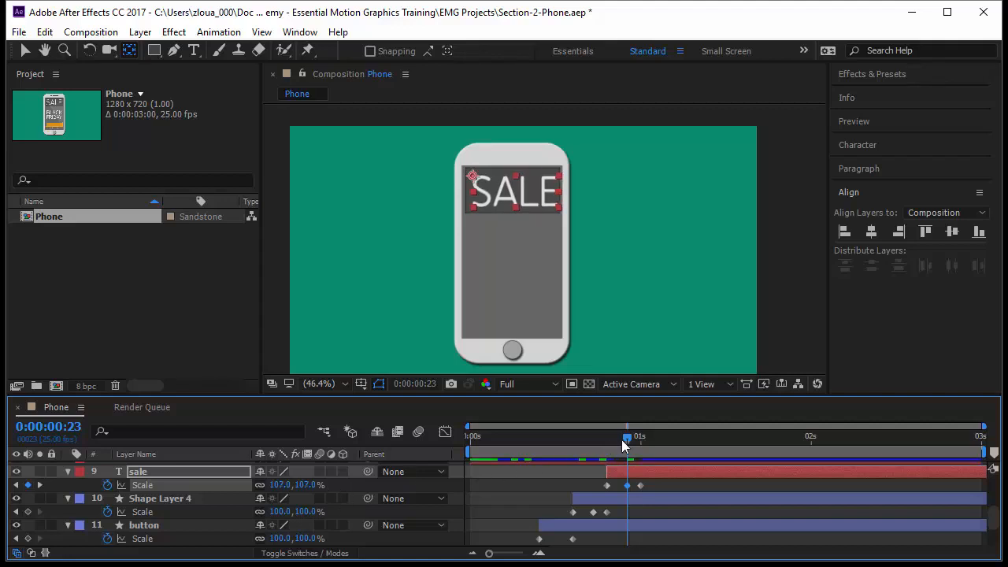
# - Play the composition from frame 19 to preview the sale text's scale-in with its overshoot
pyautogui.moveTo(621, 440); pyautogui.dragTo(599, 447)
pyautogui.press('space')
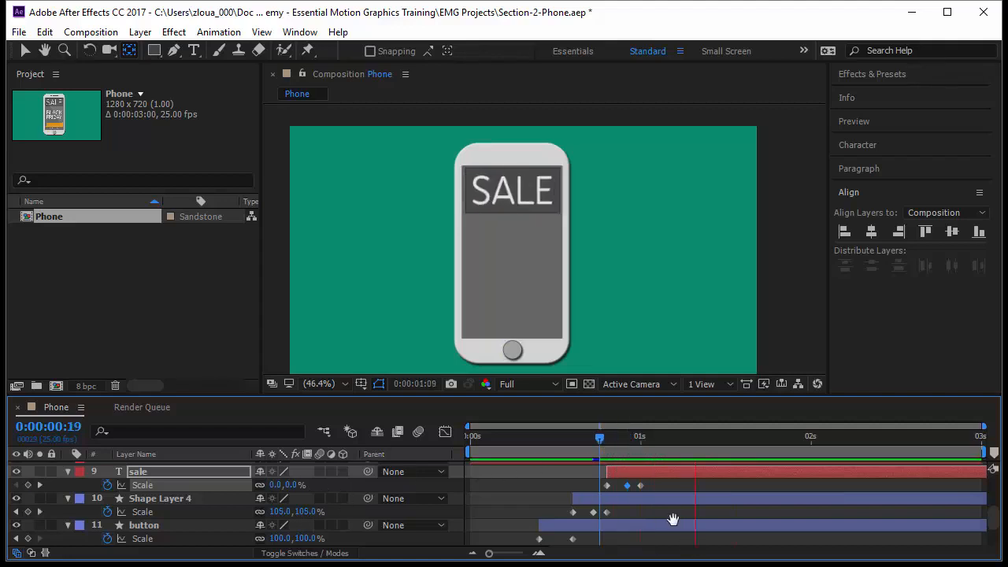